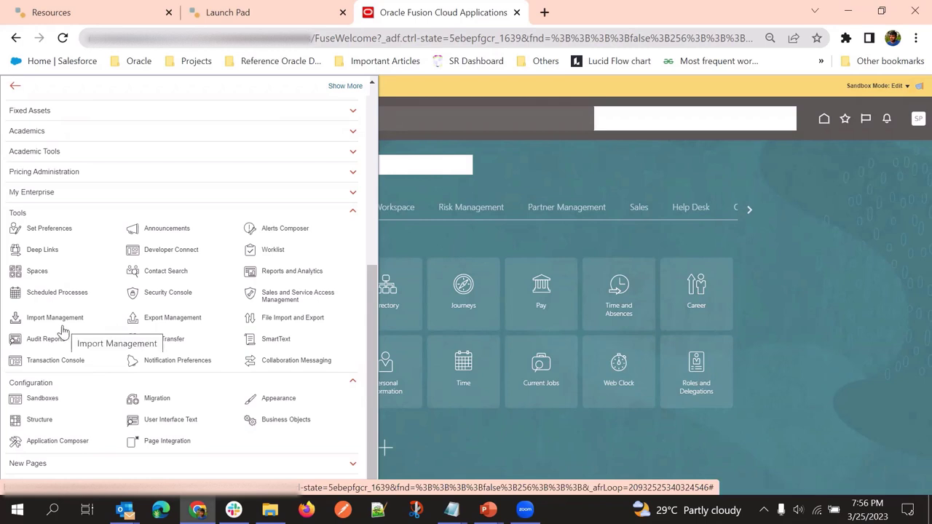
- Open Import Management and start creating a new import activity
{"action": "left_click", "coordinate": [44, 323]}
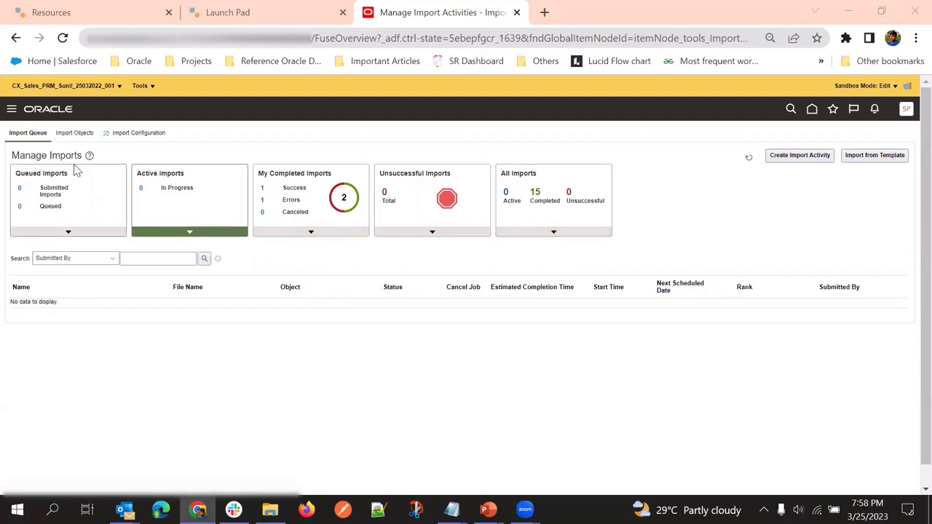
{"action": "left_click", "coordinate": [12, 117]}
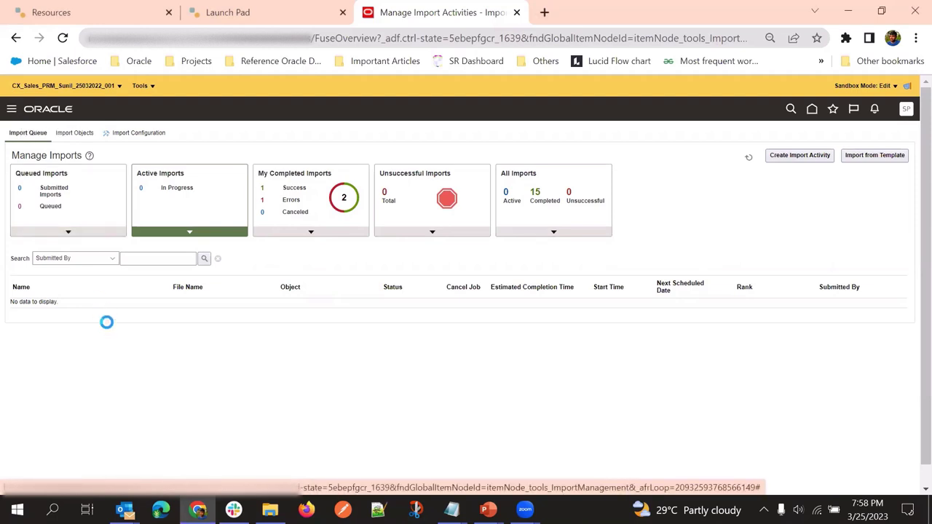
{"action": "left_click", "coordinate": [708, 237]}
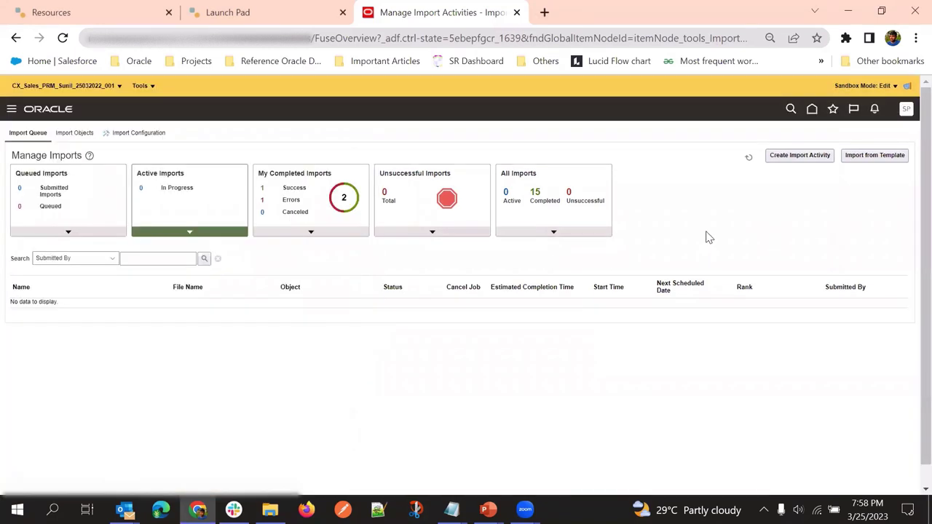
{"action": "left_click", "coordinate": [792, 157]}
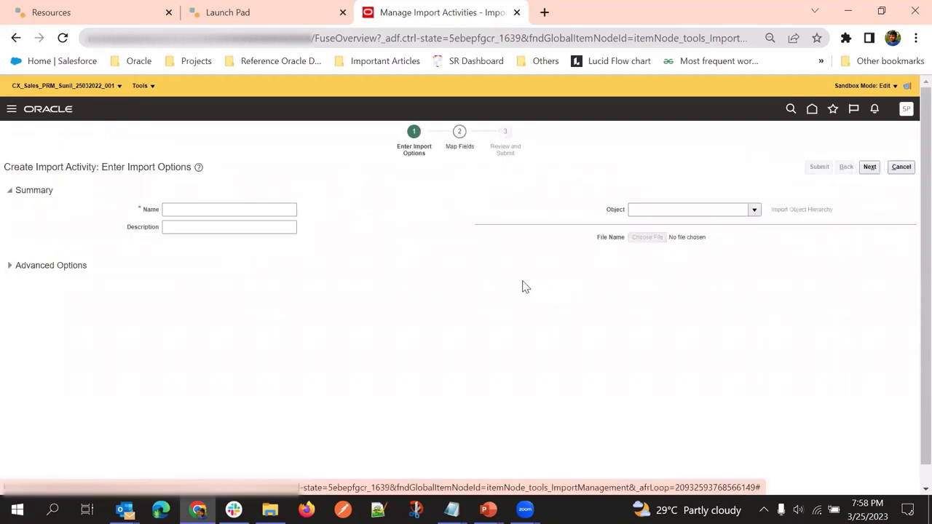
- Name the import activity "Partner Import Demo"
{"action": "left_click", "coordinate": [262, 210]}
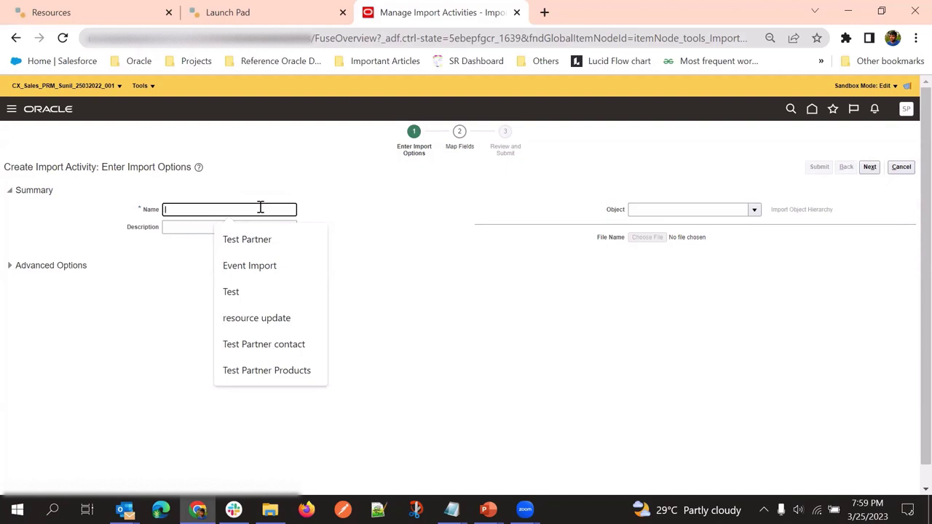
{"action": "type", "text": "Partn"}
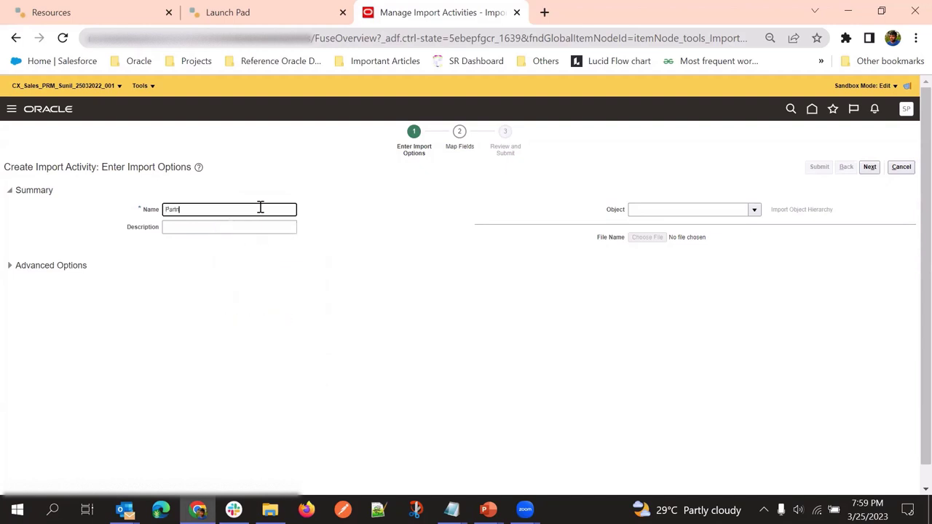
{"action": "type", "text": "er Import Demo"}
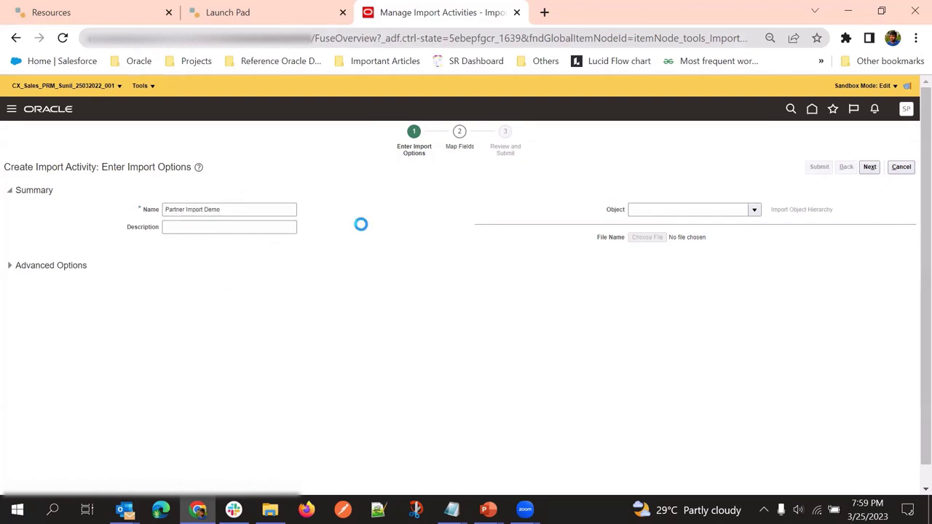
- Set the import activity's object to Partner
{"action": "left_click", "coordinate": [664, 210]}
{"action": "type", "text": "Parent"}
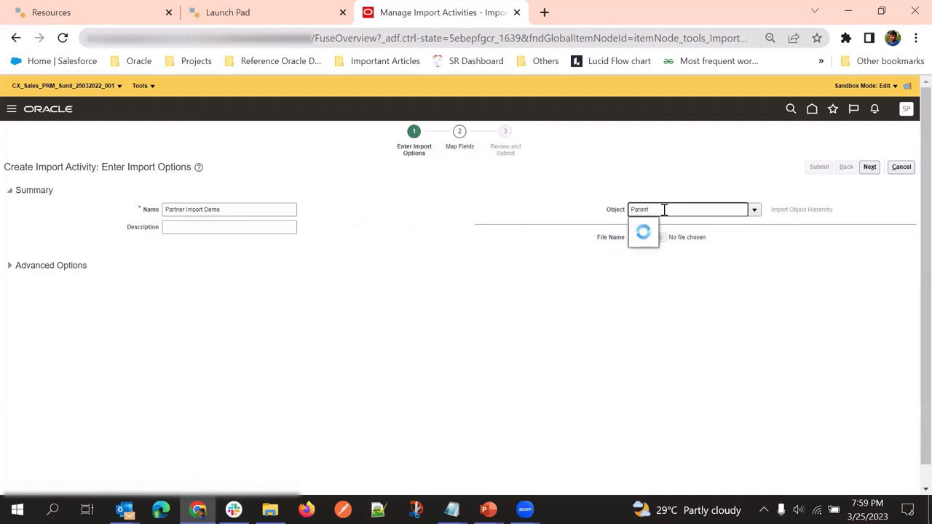
{"action": "key", "text": "BackSpace"}
{"action": "key", "text": "BackSpace"}
{"action": "key", "text": "BackSpace"}
{"action": "key", "text": "BackSpace"}
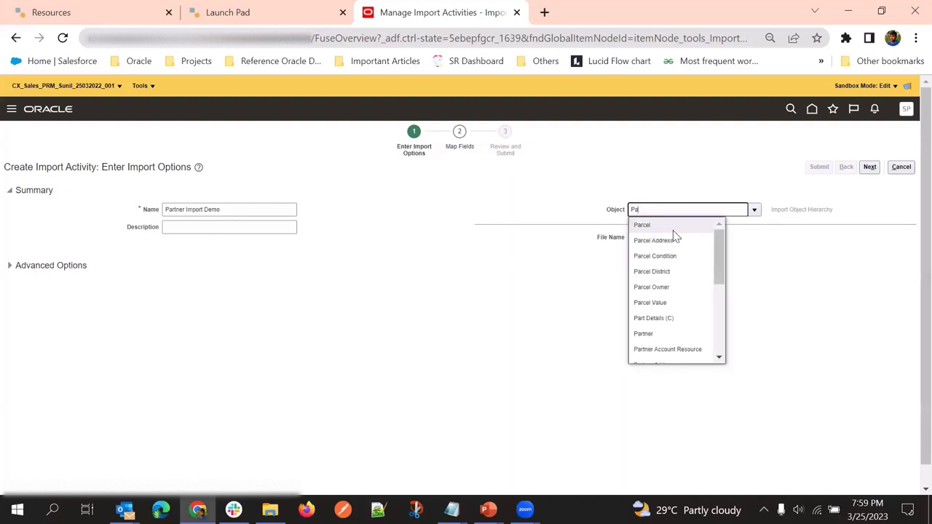
{"action": "type", "text": "rtn"}
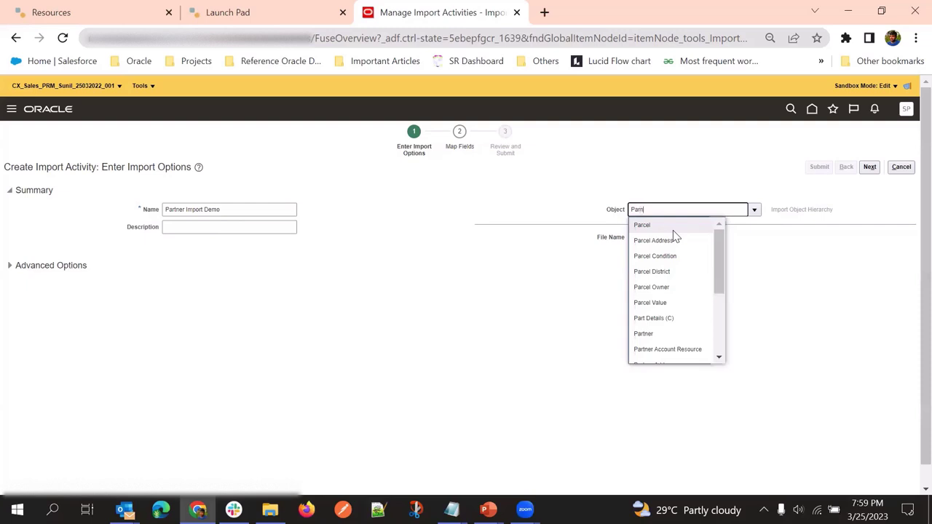
{"action": "type", "text": "e"}
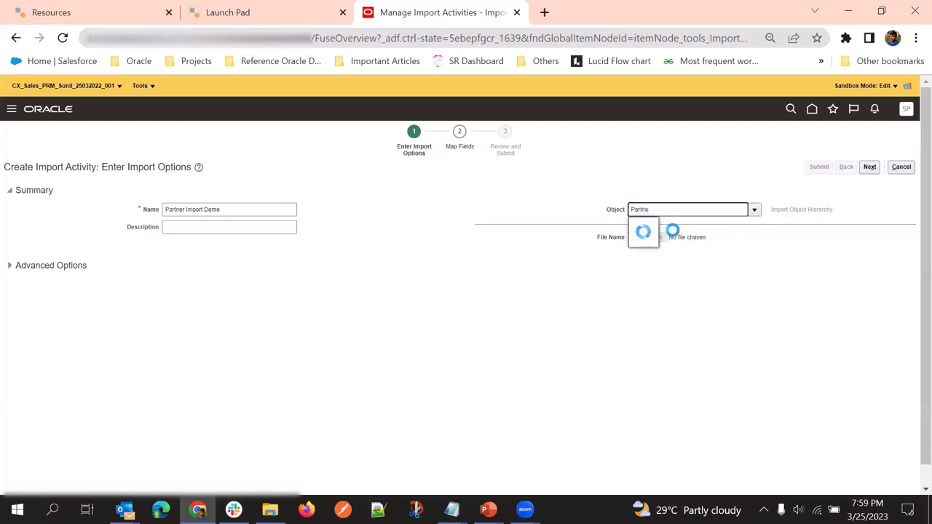
{"action": "left_click", "coordinate": [655, 227]}
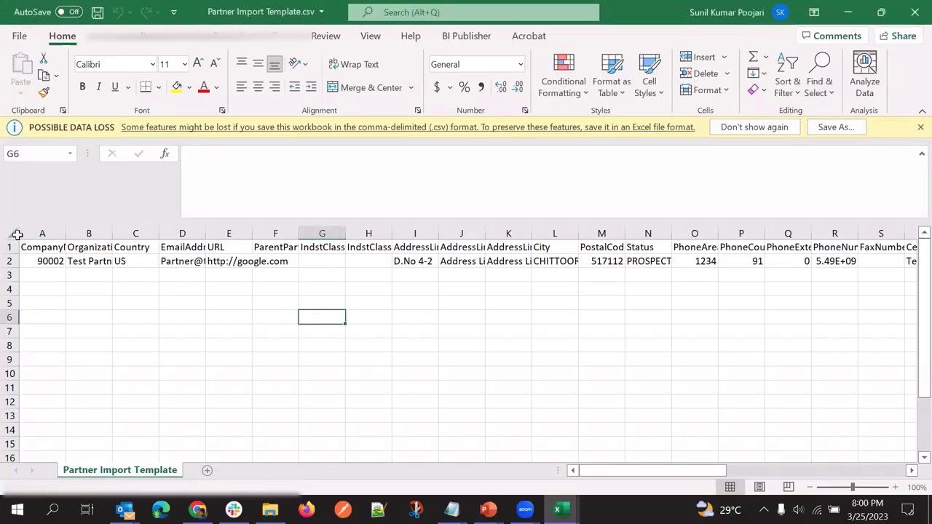
- In Excel, autofit all columns of Partner Import Template.csv and review its fields from CompanyNumber through SourceSystemReferenceValue
{"action": "left_click", "coordinate": [16, 233]}
{"action": "double_click", "coordinate": [66, 234]}
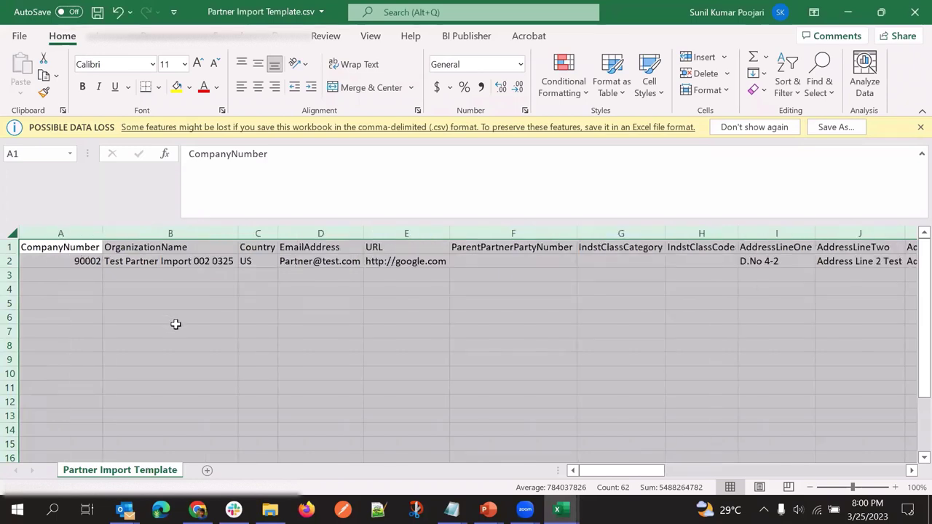
{"action": "left_click", "coordinate": [178, 329]}
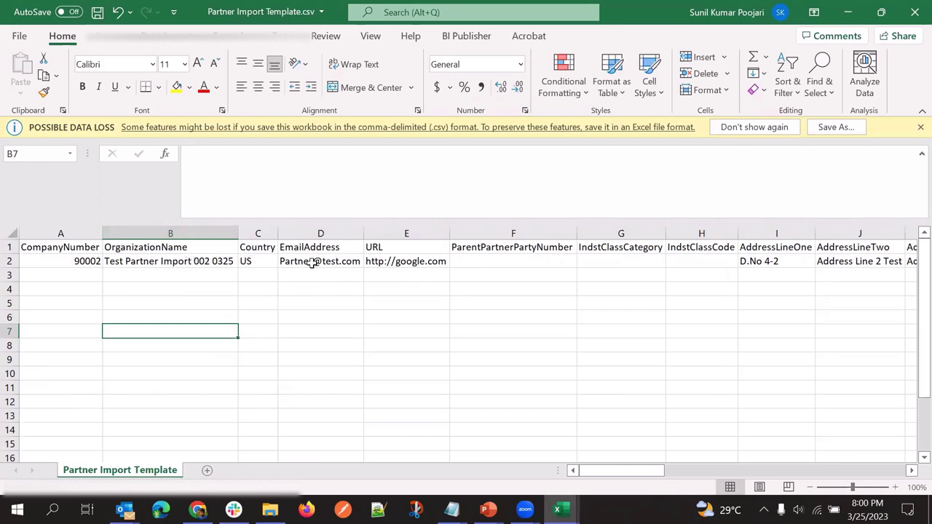
{"action": "scroll", "coordinate": [697, 430], "scroll_direction": "right", "scroll_amount": 10}
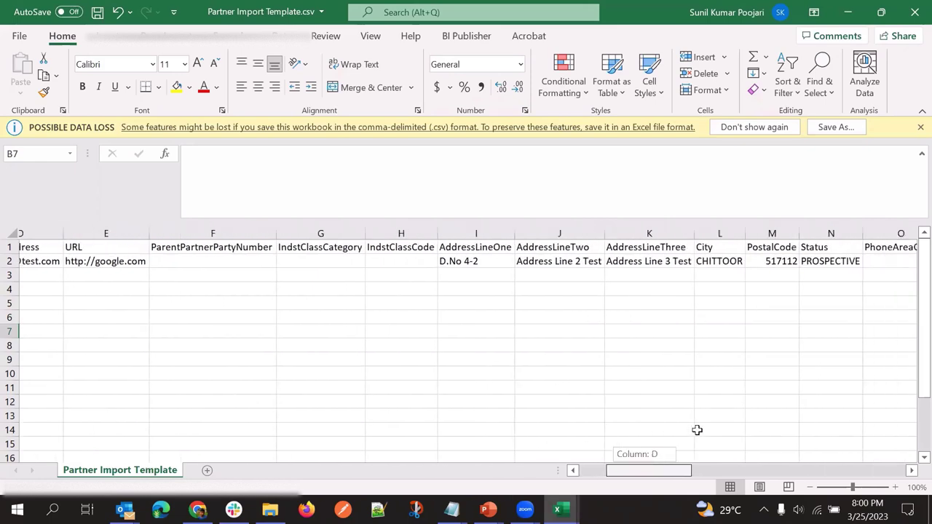
{"action": "left_click_drag", "start_coordinate": [697, 430], "coordinate": [912, 466]}
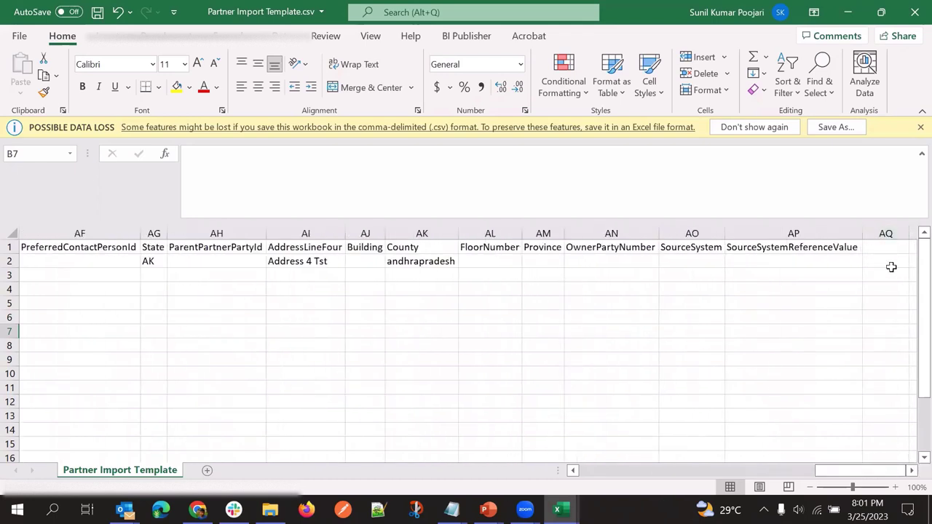
{"action": "left_click_drag", "start_coordinate": [875, 472], "coordinate": [626, 470]}
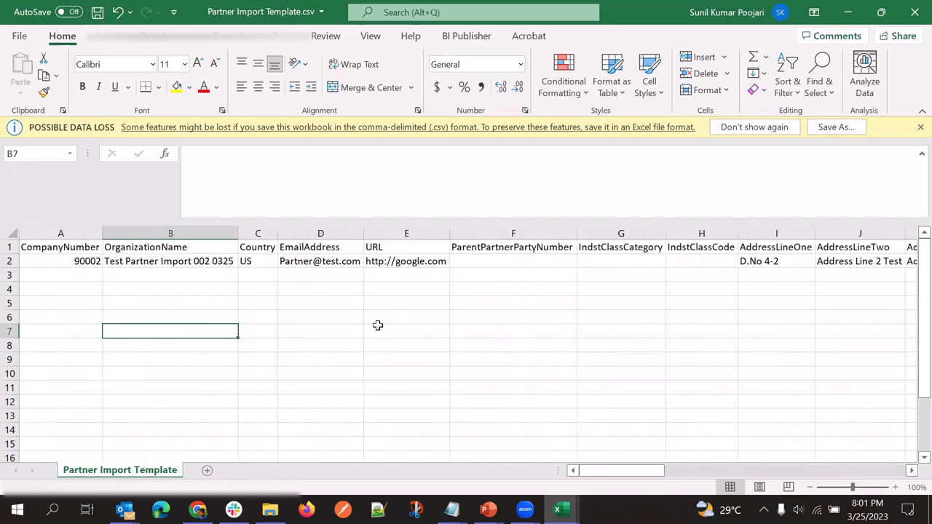
{"action": "left_click", "coordinate": [375, 299]}
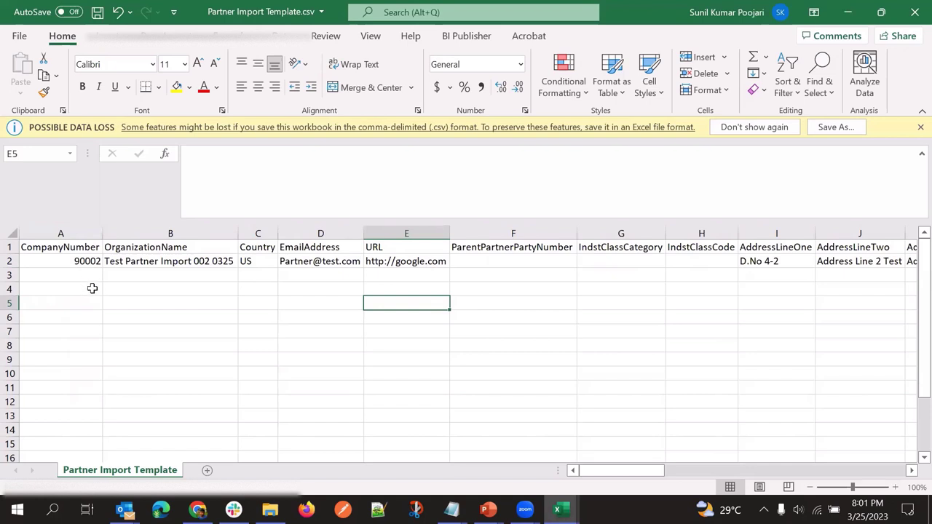
- Examine the CompanyNumber column and its entry for the test partner in row 2
{"action": "left_click", "coordinate": [69, 233]}
{"action": "left_click", "coordinate": [128, 281]}
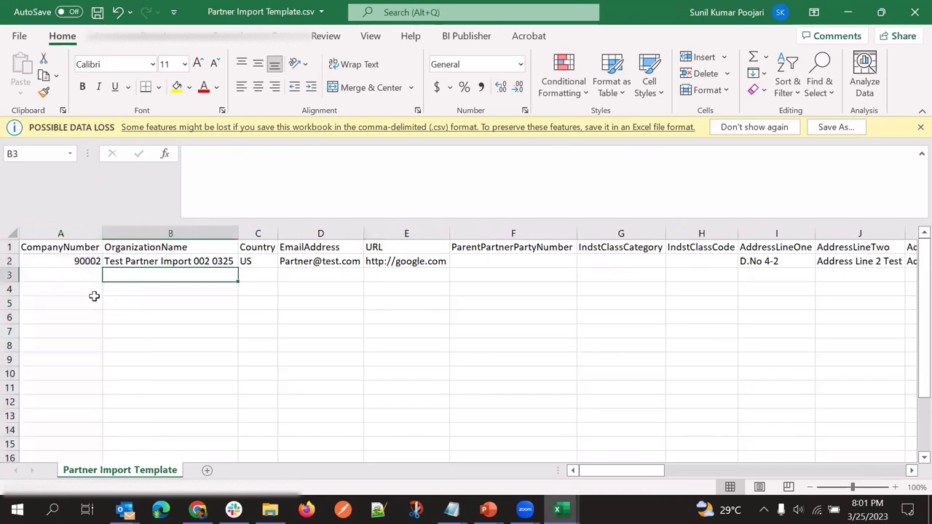
{"action": "left_click", "coordinate": [80, 233]}
{"action": "left_click", "coordinate": [133, 289]}
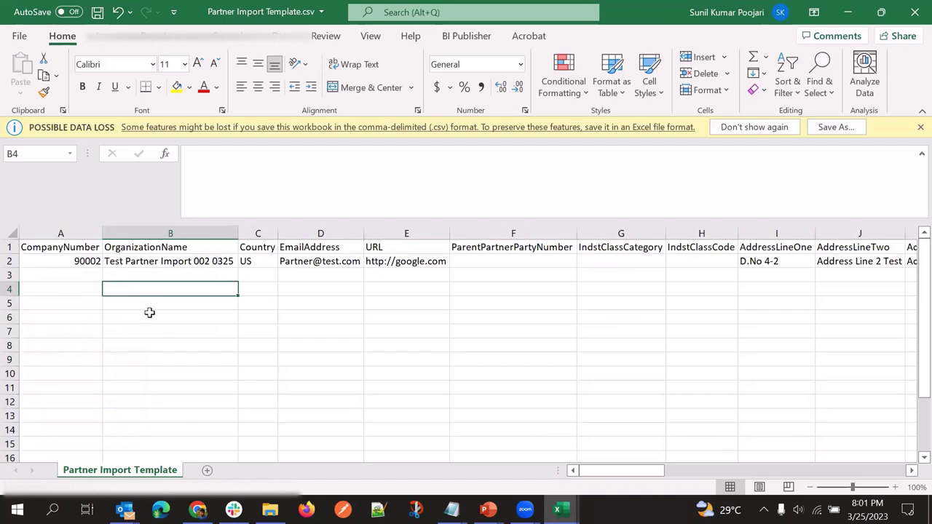
{"action": "left_click", "coordinate": [76, 262]}
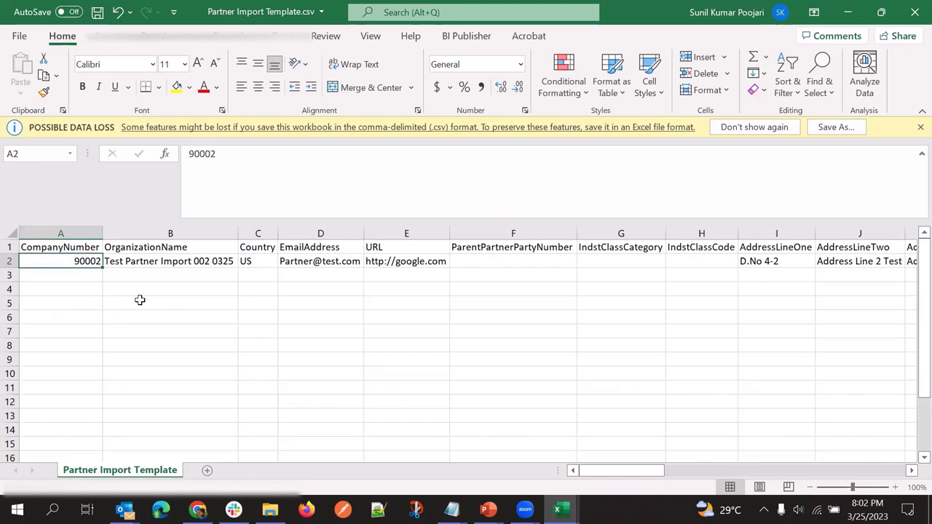
{"action": "left_click", "coordinate": [169, 302]}
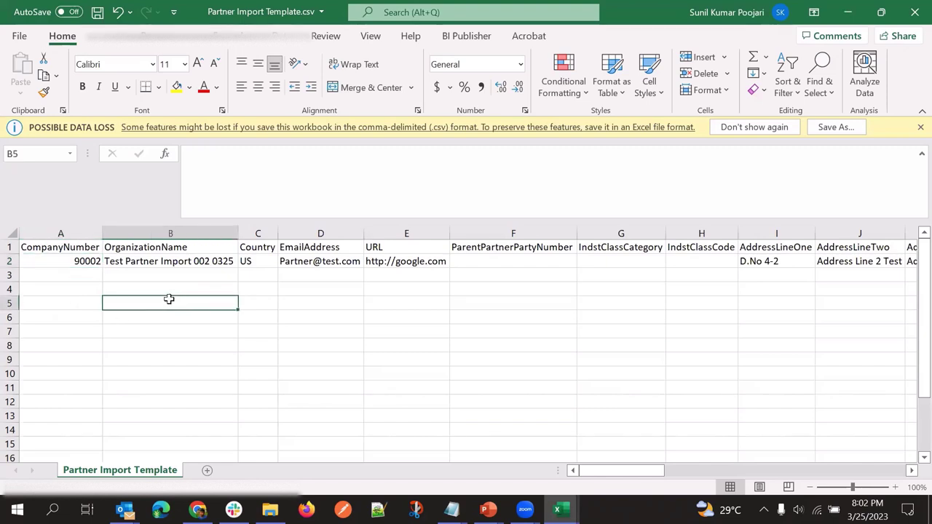
{"action": "left_click", "coordinate": [94, 263]}
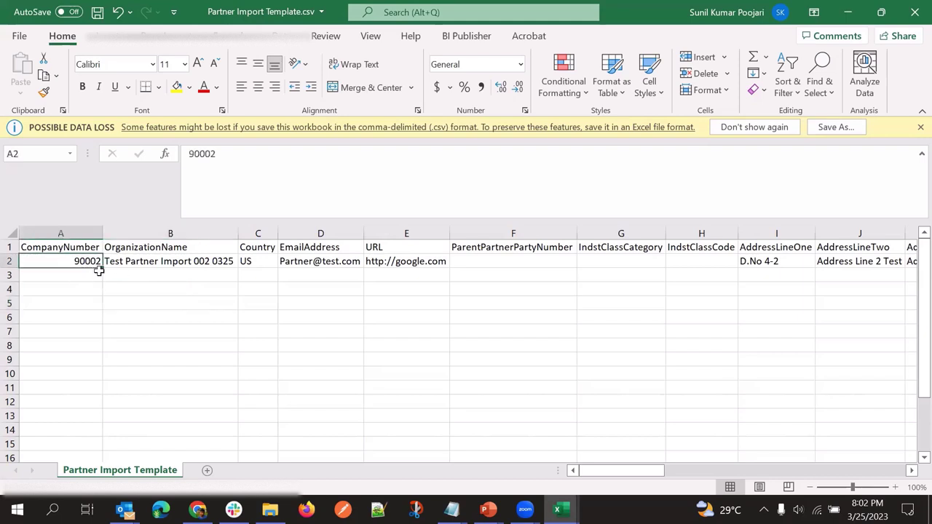
{"action": "left_click", "coordinate": [145, 289]}
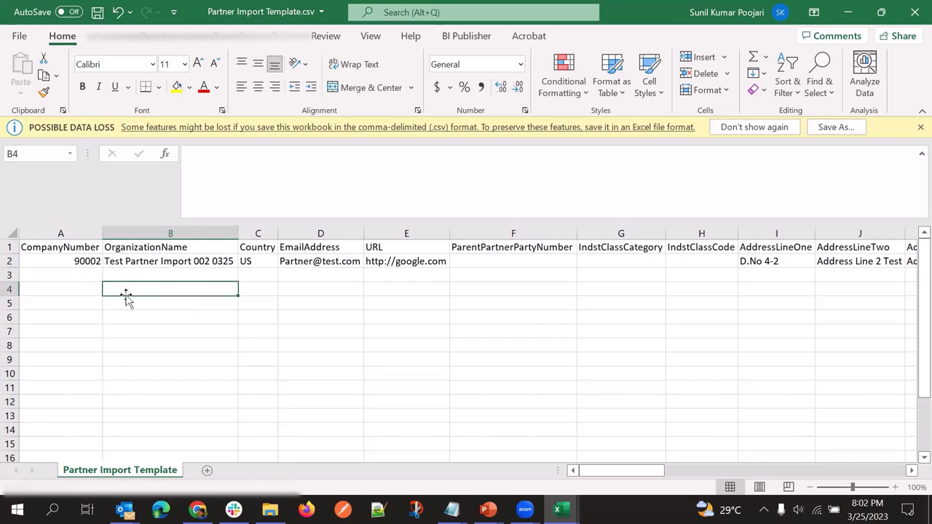
{"action": "left_click", "coordinate": [81, 234]}
{"action": "left_click", "coordinate": [123, 289]}
{"action": "left_click", "coordinate": [80, 234]}
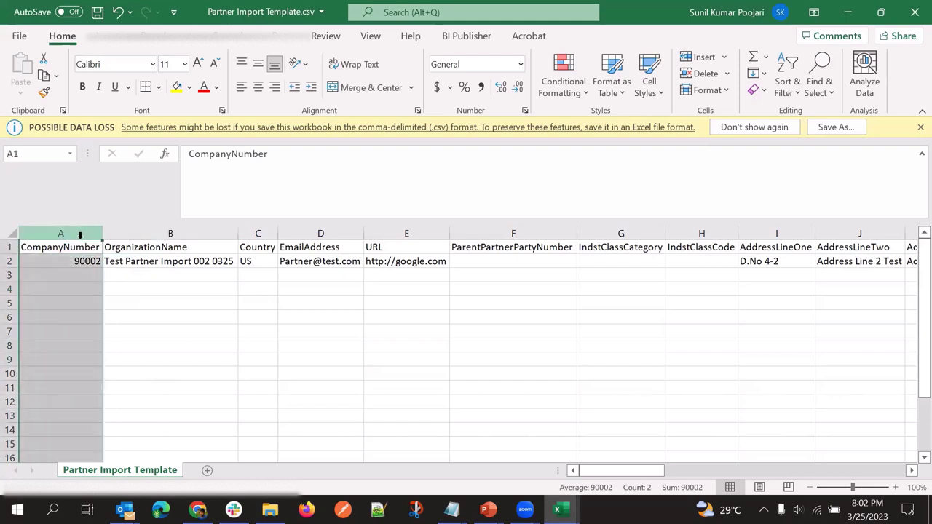
{"action": "left_click", "coordinate": [208, 302]}
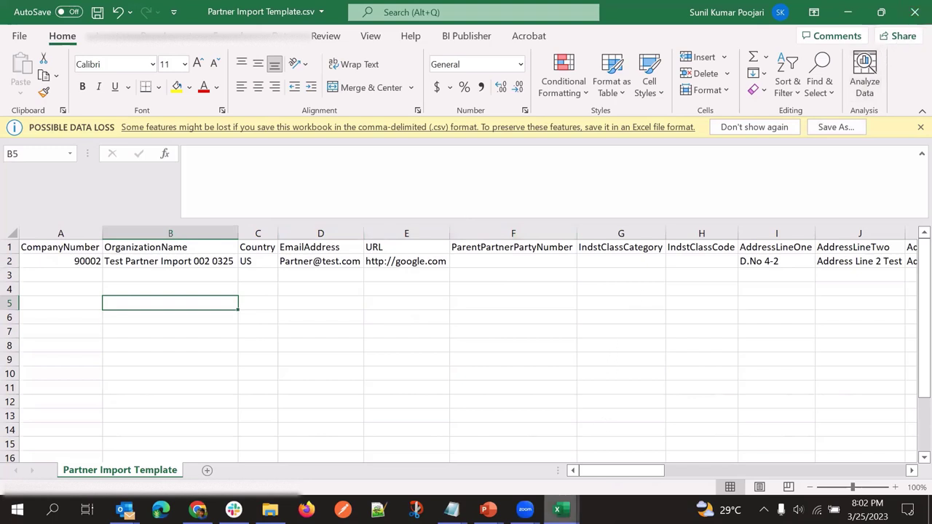
- Switch to the Partner Contact Import Template.csv workbook and autofit all of its columns
{"action": "mouse_move", "coordinate": [558, 510]}
{"action": "left_click", "coordinate": [612, 457]}
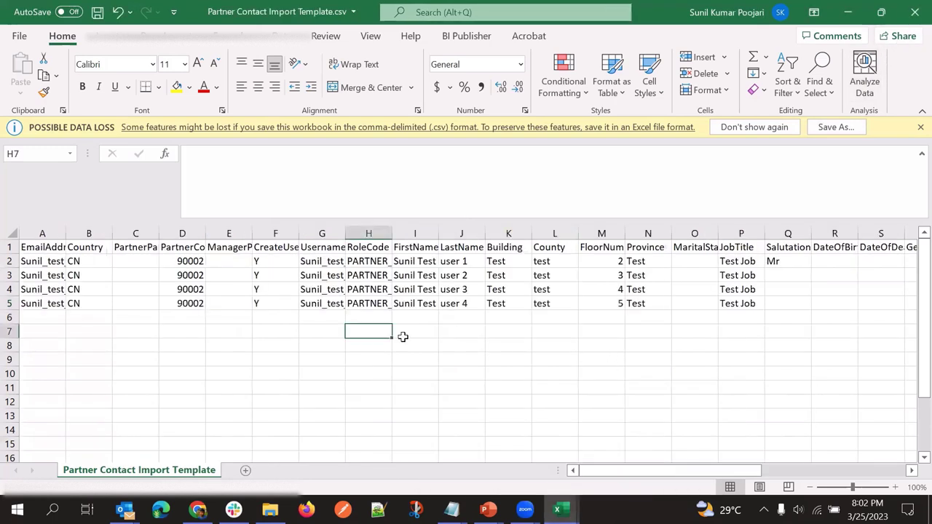
{"action": "left_click", "coordinate": [301, 345]}
{"action": "left_click", "coordinate": [13, 232]}
{"action": "double_click", "coordinate": [66, 234]}
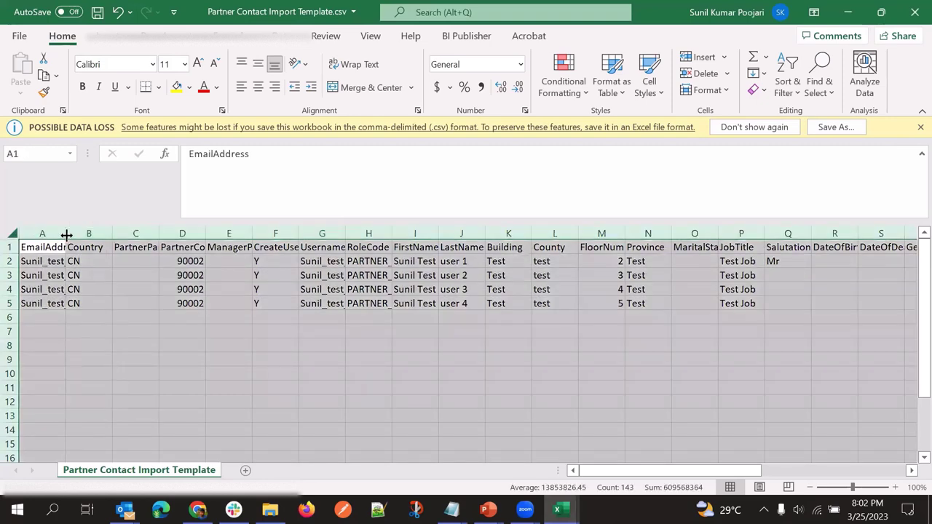
{"action": "left_click", "coordinate": [239, 375]}
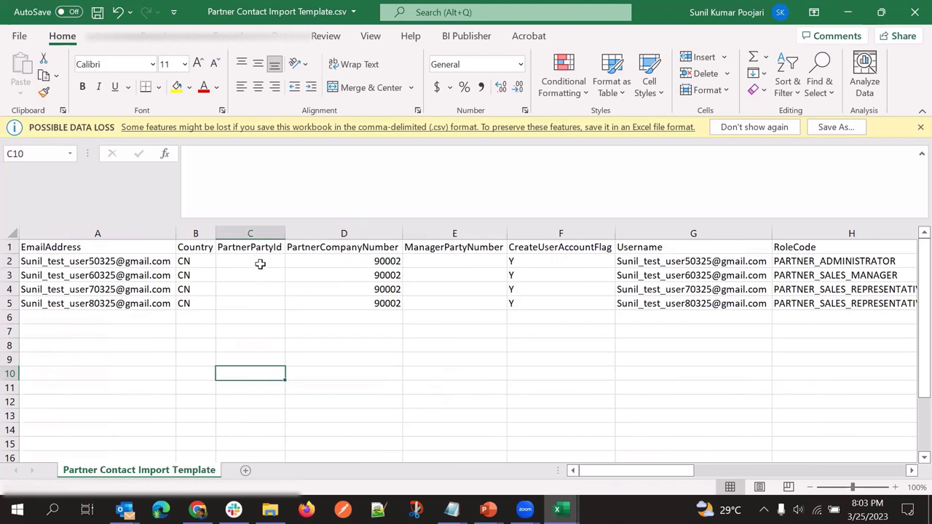
- Examine the PartnerPartyId and PartnerCompanyNumber columns that link the contacts to their partner
{"action": "left_click_drag", "start_coordinate": [258, 256], "coordinate": [268, 300]}
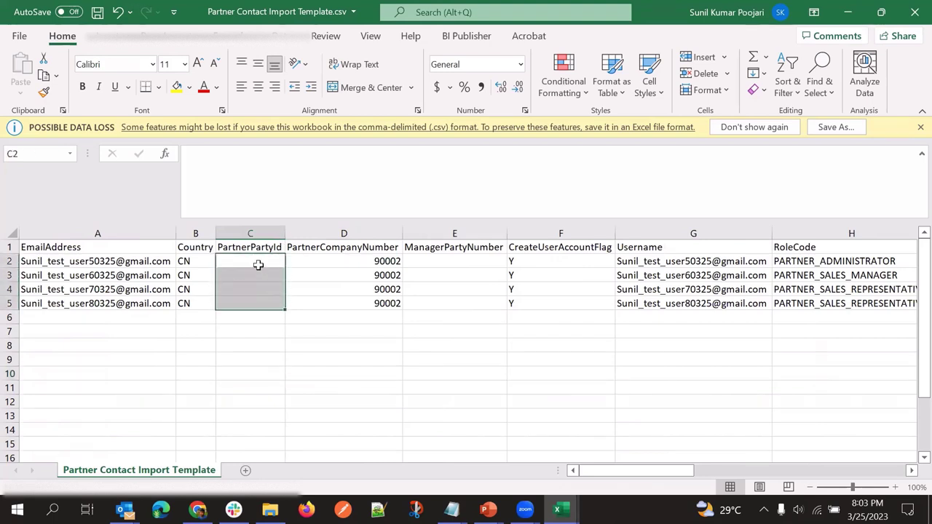
{"action": "left_click", "coordinate": [267, 274]}
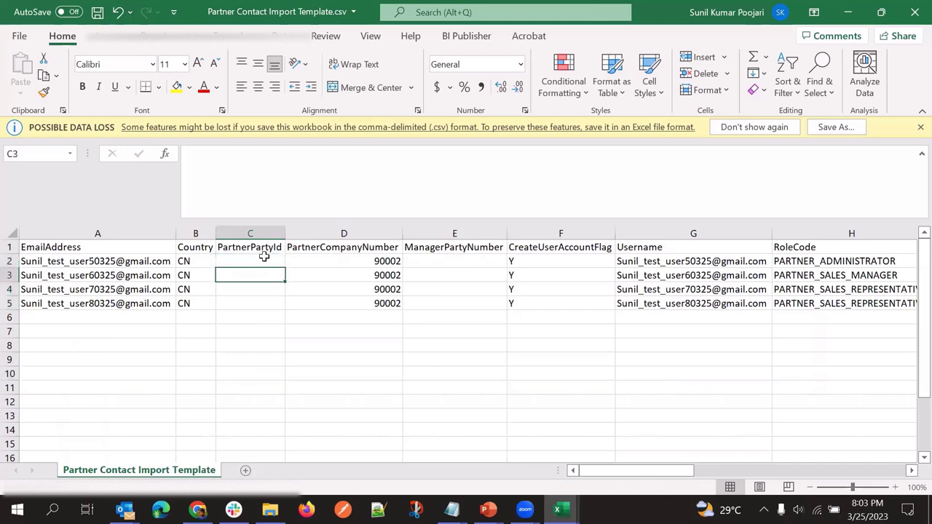
{"action": "left_click", "coordinate": [264, 256]}
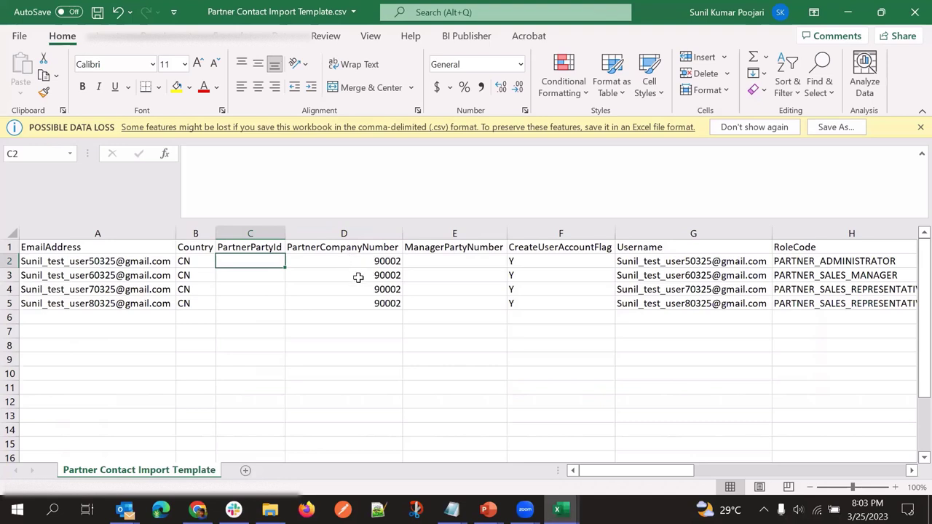
{"action": "left_click", "coordinate": [278, 275]}
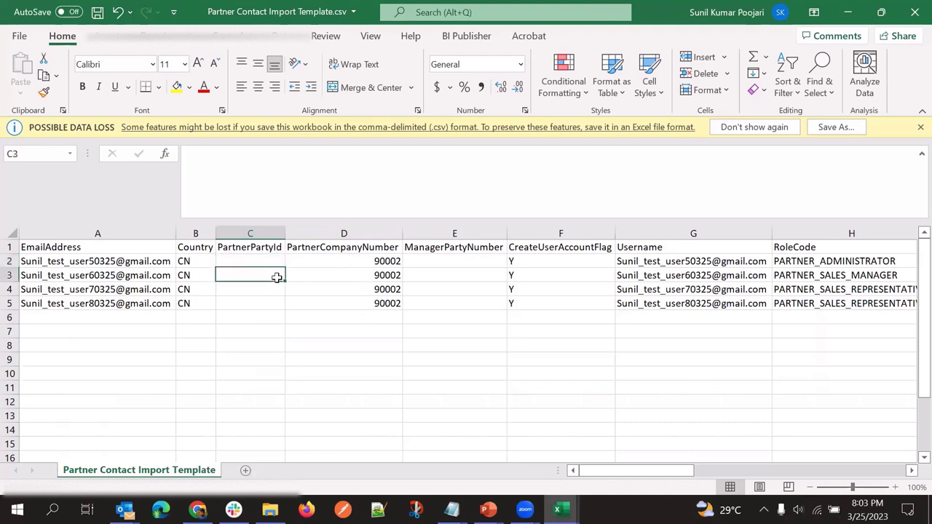
{"action": "left_click", "coordinate": [270, 259]}
{"action": "left_click", "coordinate": [277, 248]}
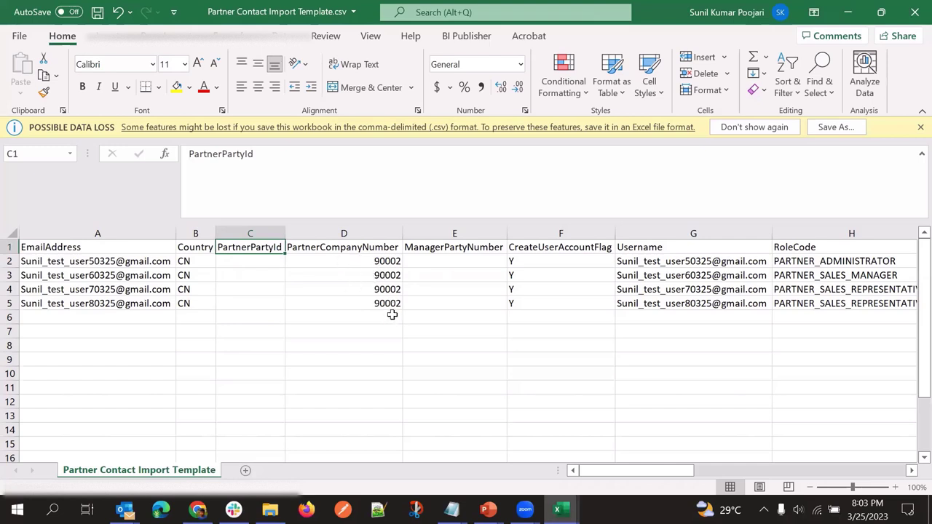
{"action": "left_click", "coordinate": [334, 248]}
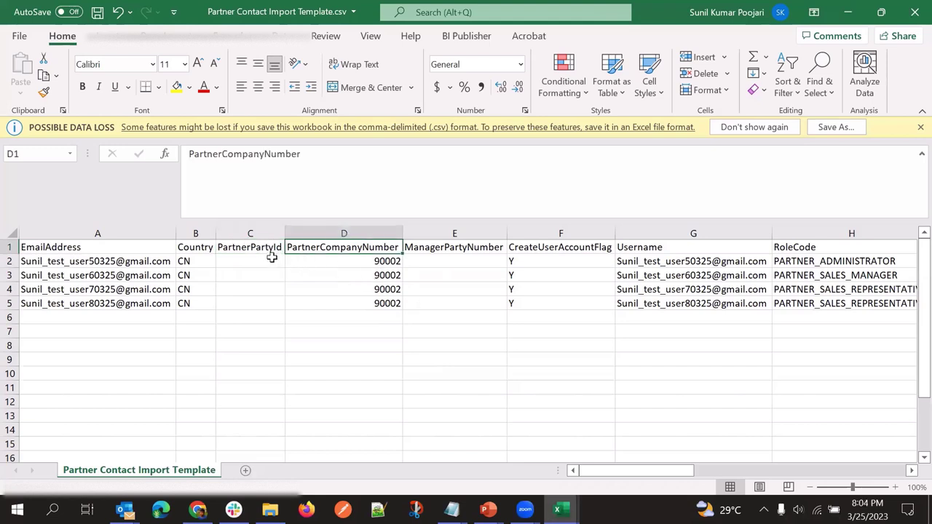
- Review the PartnerPartyId column and the four contacts' PartnerCompanyNumber entries in Partner Contact Import Template.csv
{"action": "left_click_drag", "start_coordinate": [254, 246], "coordinate": [262, 304]}
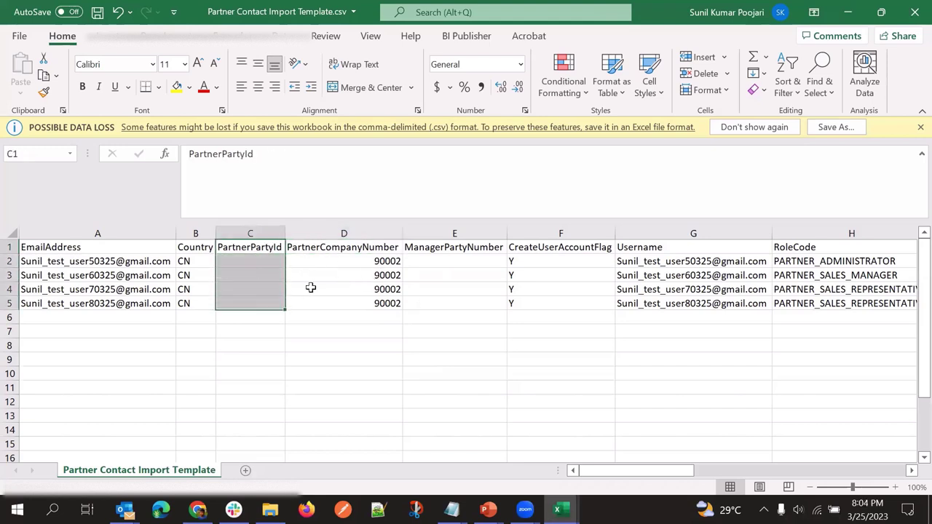
{"action": "left_click", "coordinate": [294, 292]}
{"action": "left_click_drag", "start_coordinate": [327, 248], "coordinate": [345, 304]}
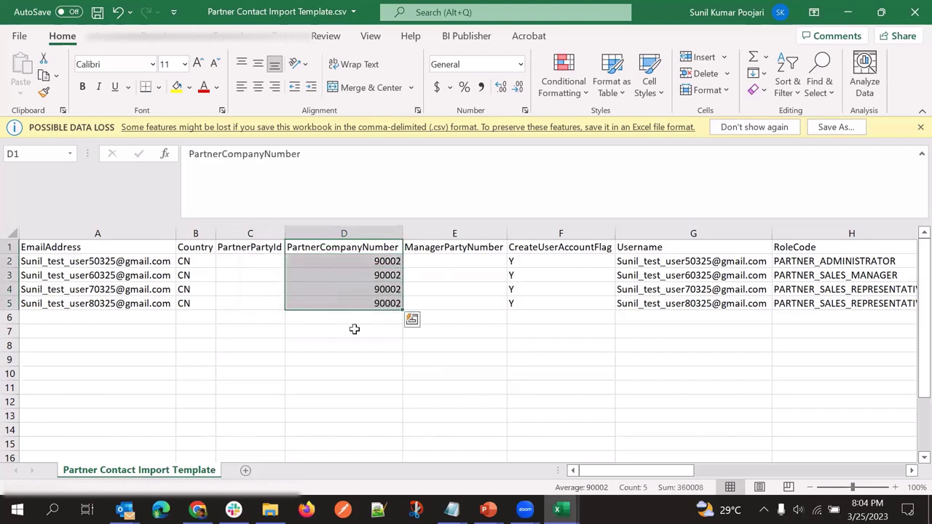
{"action": "left_click", "coordinate": [354, 329]}
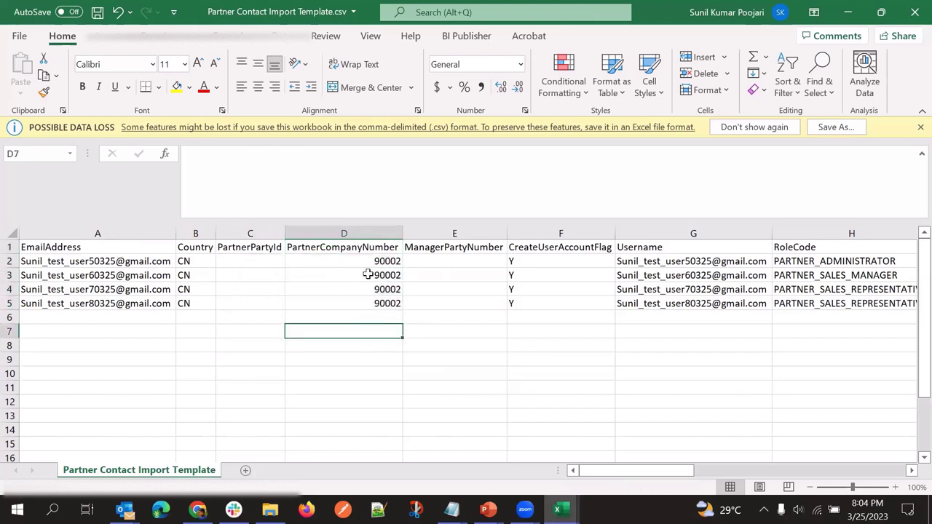
{"action": "left_click_drag", "start_coordinate": [356, 262], "coordinate": [357, 295]}
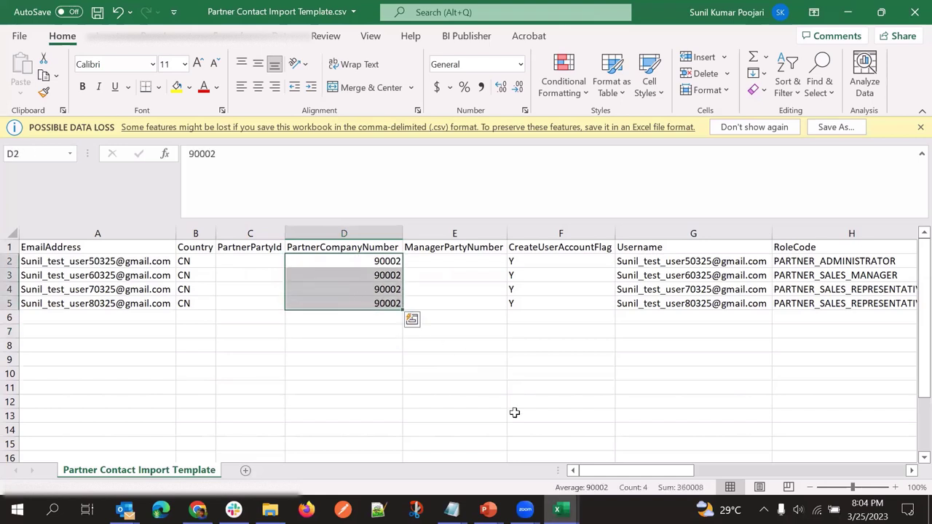
- Cross-check the CompanyNumber in Partner Import Template.csv against the PartnerCompanyNumber values in the partner contact workbook
{"action": "key", "text": "alt+Tab"}
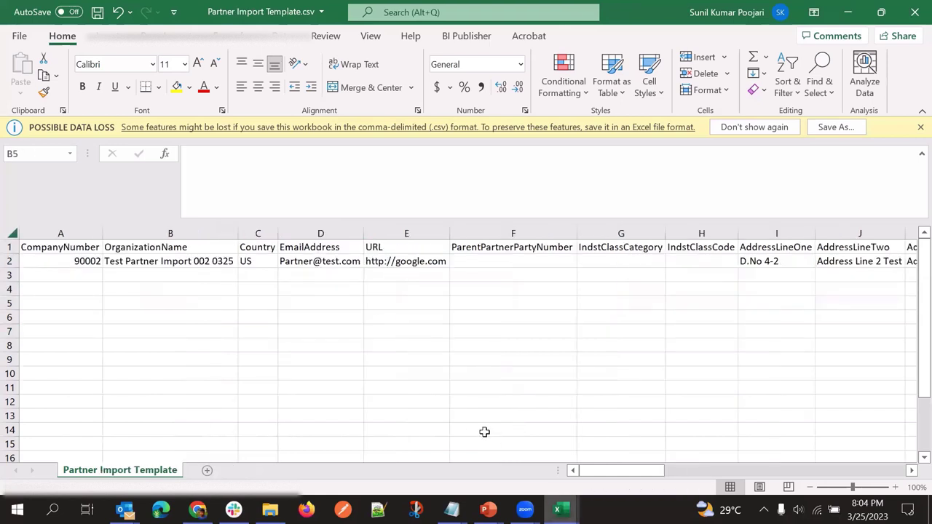
{"action": "left_click", "coordinate": [69, 259]}
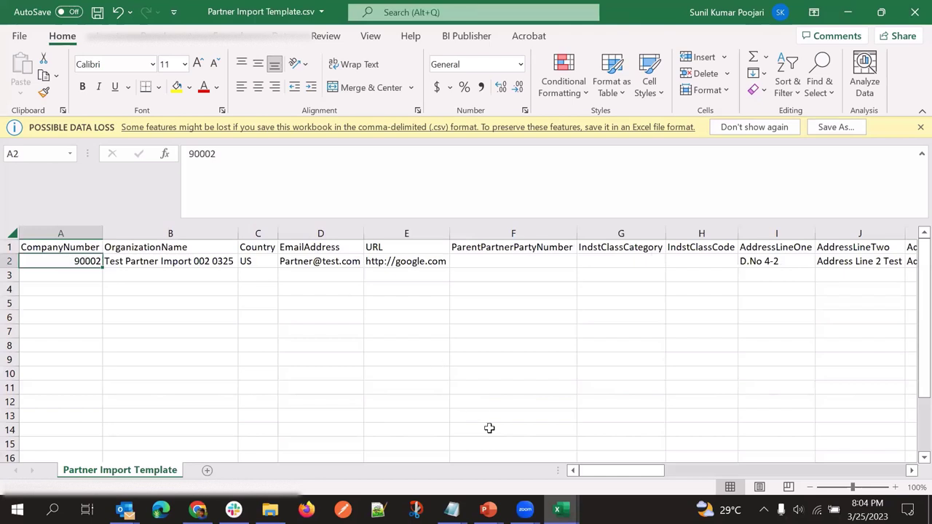
{"action": "key", "text": "alt+Tab"}
{"action": "left_click", "coordinate": [384, 288]}
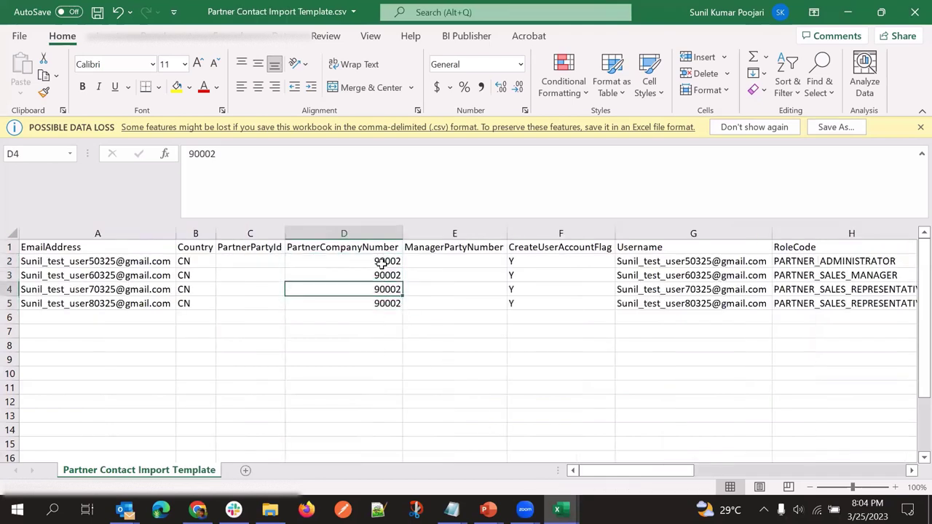
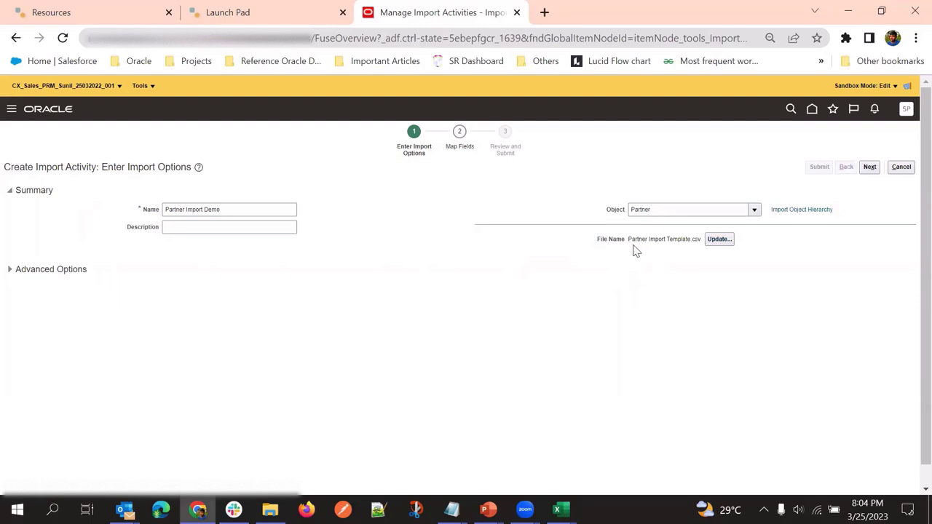
- In the Oracle import activity, show the import object hierarchy, enable Partner Contact and attach Partner Contact Import Template.csv to it
{"action": "left_click", "coordinate": [803, 211]}
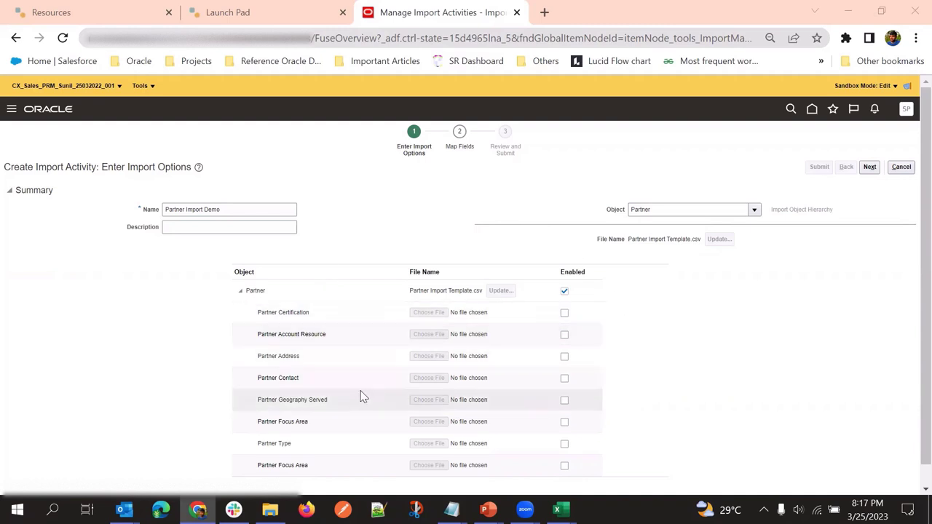
{"action": "scroll", "coordinate": [364, 403], "scroll_direction": "down", "scroll_amount": 1}
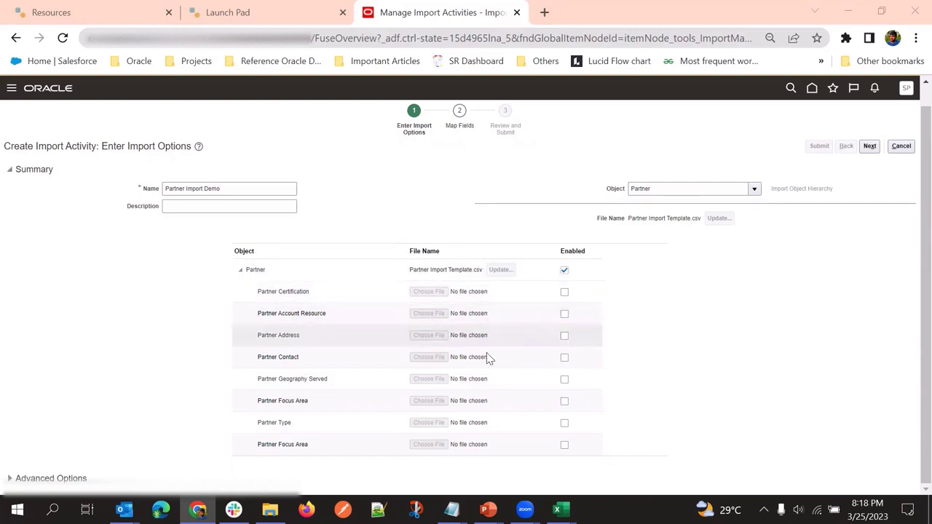
{"action": "left_click", "coordinate": [565, 360]}
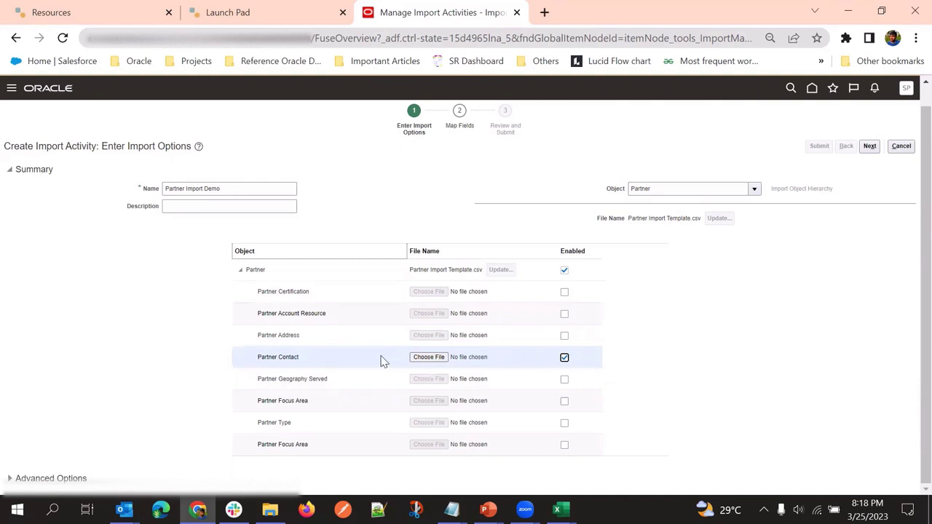
{"action": "left_click", "coordinate": [431, 361]}
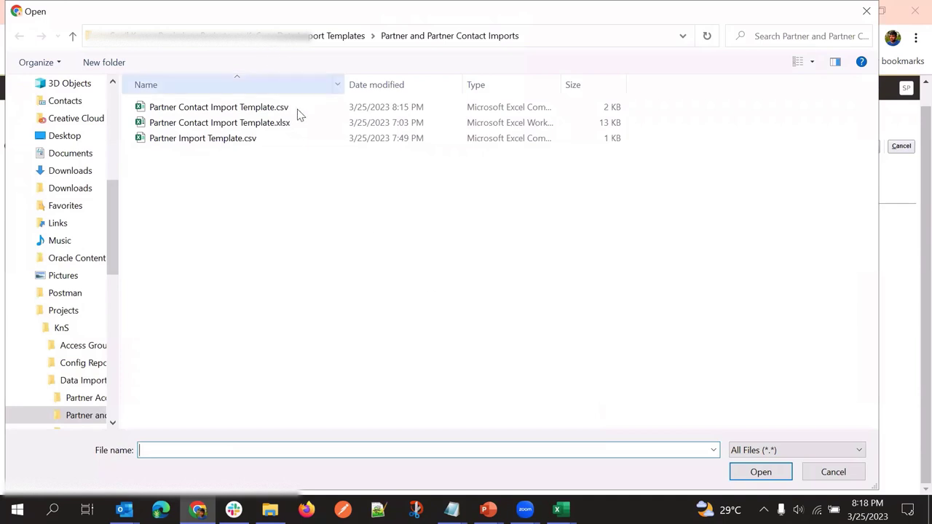
{"action": "double_click", "coordinate": [288, 112]}
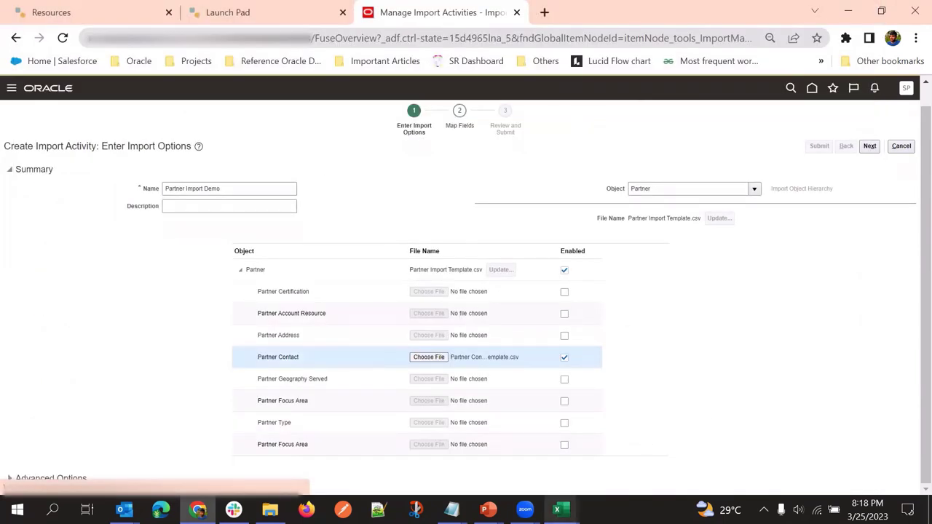
- Switch to Partner Contact Import Template.csv in Excel, autofit column D and check its CompanyNumber header
{"action": "mouse_move", "coordinate": [557, 509]}
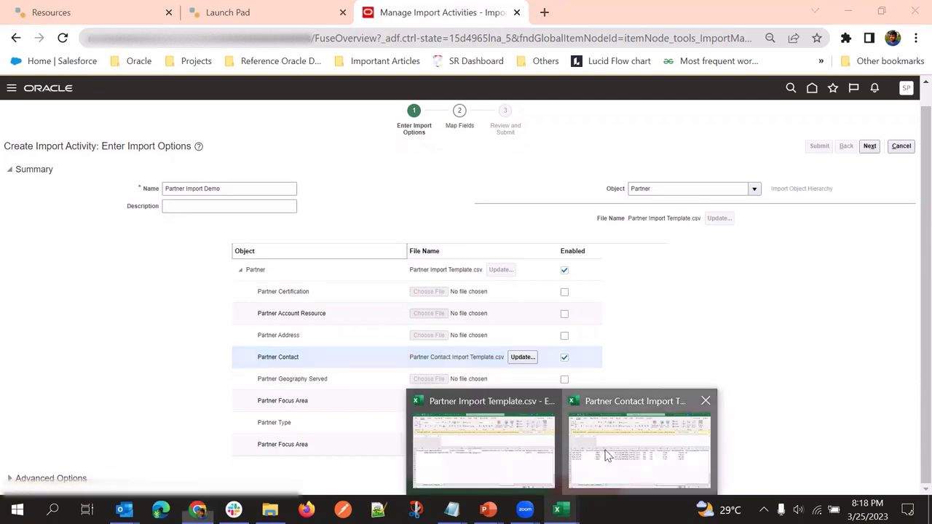
{"action": "left_click", "coordinate": [640, 451]}
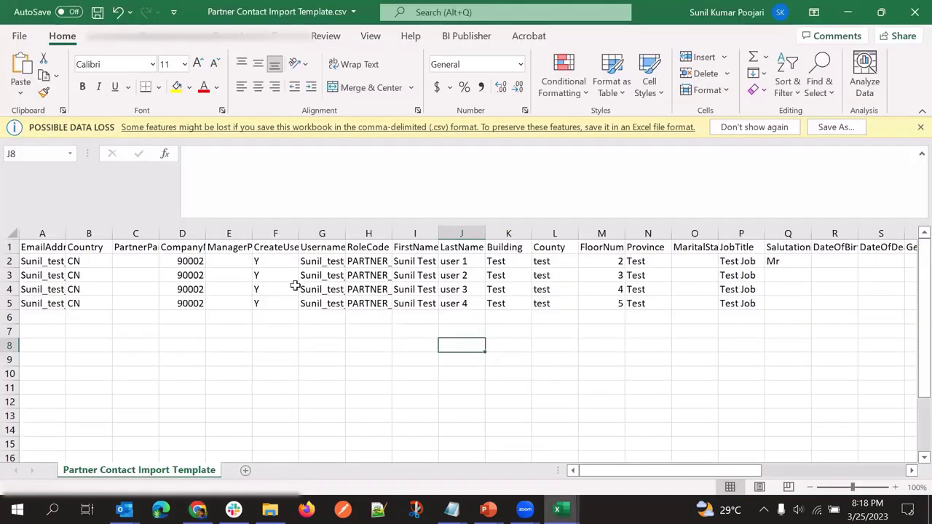
{"action": "double_click", "coordinate": [206, 232]}
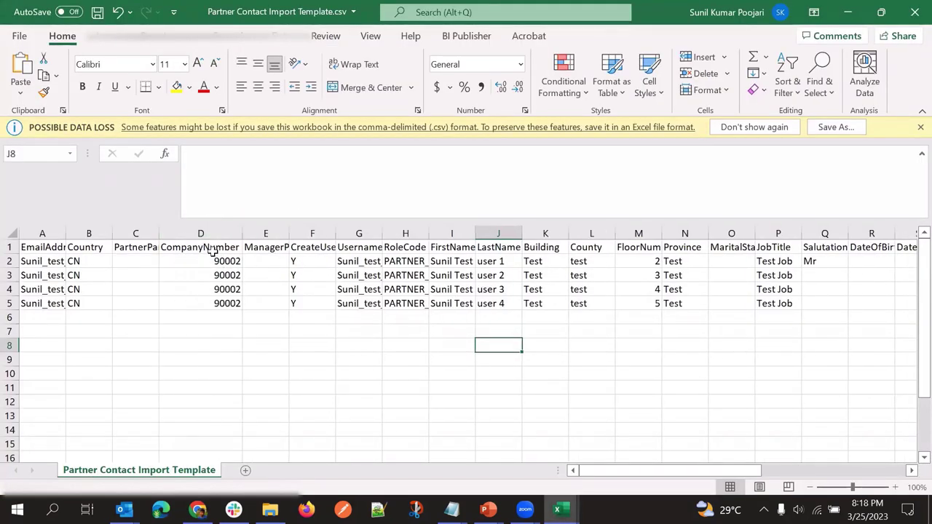
{"action": "left_click", "coordinate": [214, 251]}
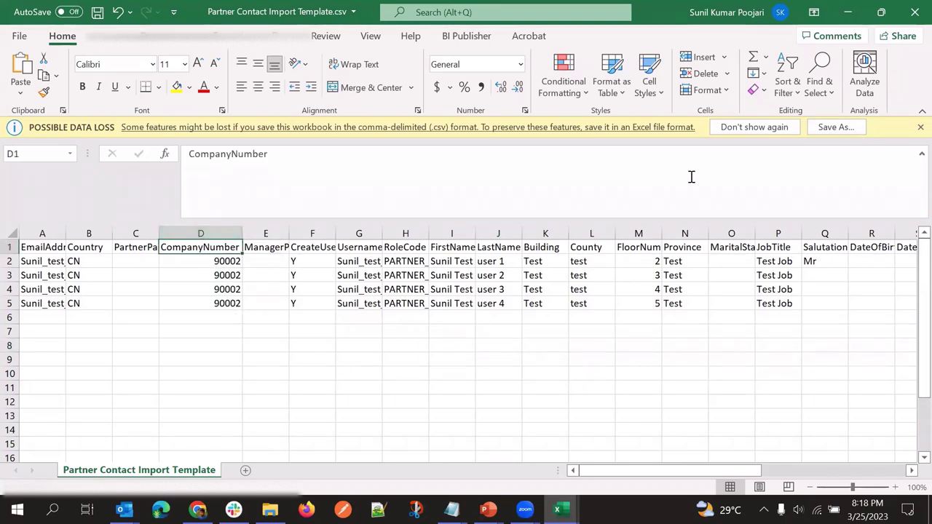
- Return to the Oracle import activity in Chrome, advance to Map Fields and review the automatic mappings for Partner and Partner Contact
{"action": "left_click", "coordinate": [197, 510]}
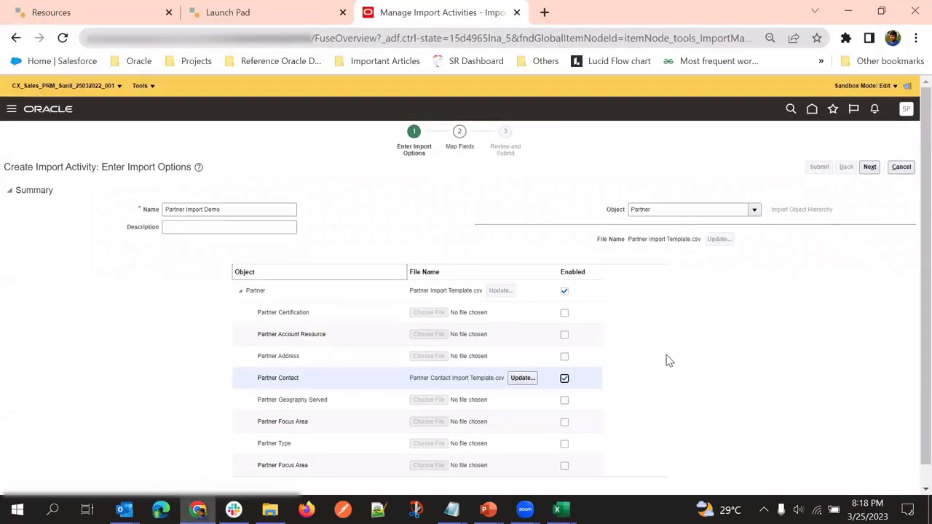
{"action": "left_click", "coordinate": [870, 167]}
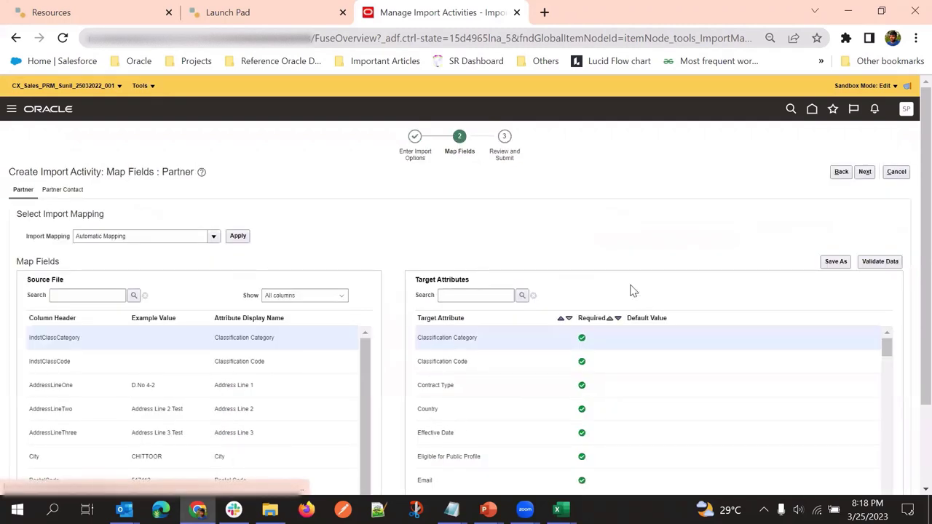
{"action": "scroll", "coordinate": [542, 218], "scroll_direction": "down", "scroll_amount": 3}
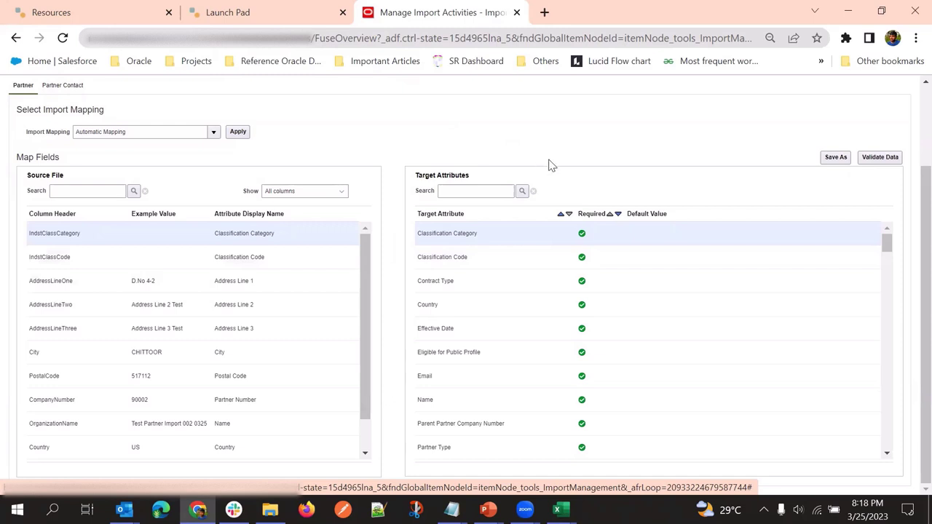
{"action": "scroll", "coordinate": [551, 165], "scroll_direction": "up", "scroll_amount": 2}
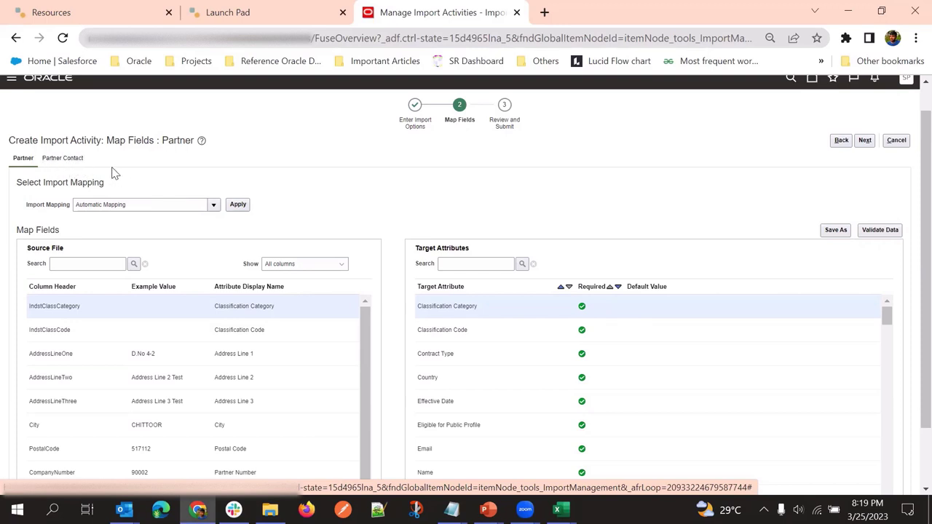
{"action": "left_click", "coordinate": [65, 160]}
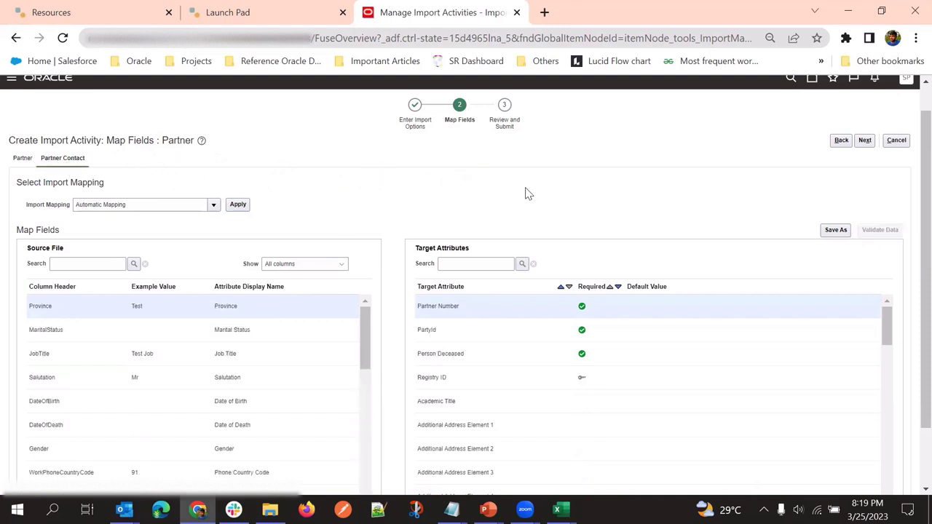
{"action": "scroll", "coordinate": [807, 212], "scroll_direction": "down", "scroll_amount": 2}
{"action": "scroll", "coordinate": [838, 233], "scroll_direction": "up", "scroll_amount": 3}
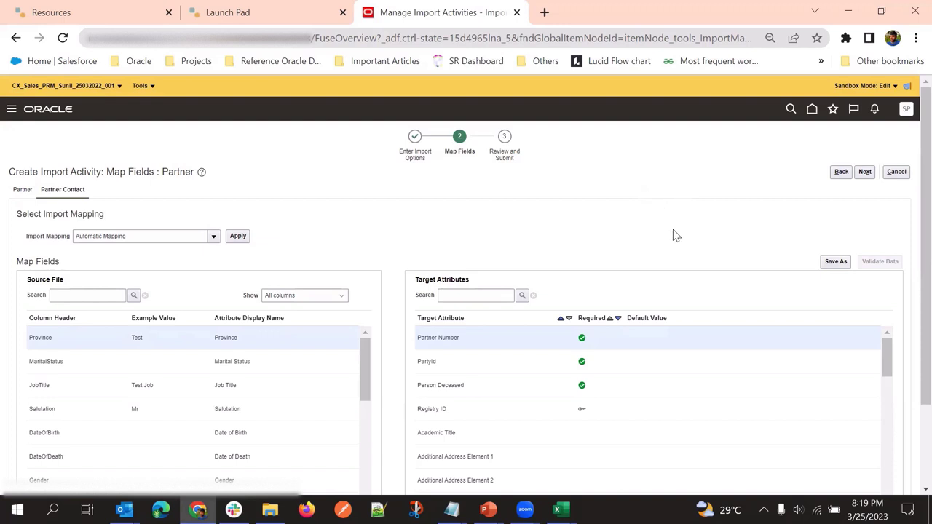
- Continue to Review and Submit and submit the Partner Import Demo import activity
{"action": "left_click", "coordinate": [865, 172]}
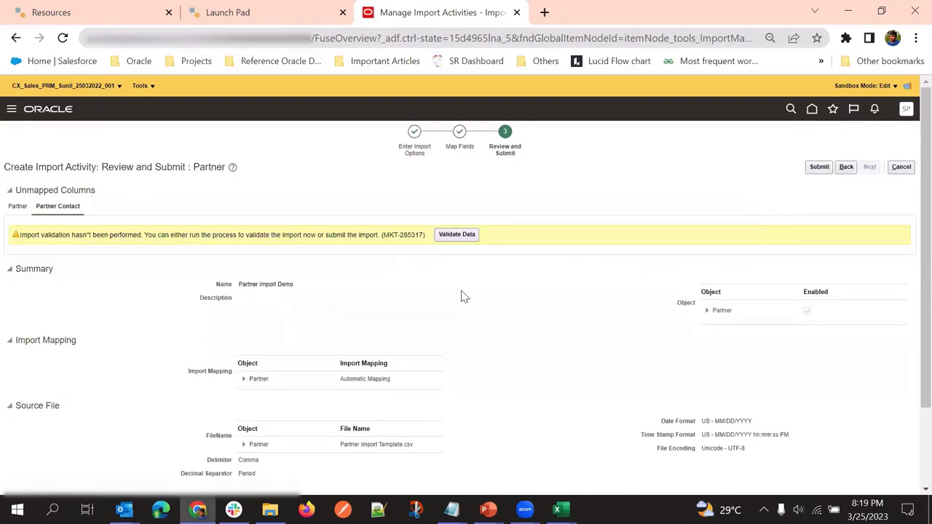
{"action": "left_click", "coordinate": [453, 236]}
{"action": "left_click", "coordinate": [818, 168]}
{"action": "scroll", "coordinate": [583, 291], "scroll_direction": "down", "scroll_amount": 2}
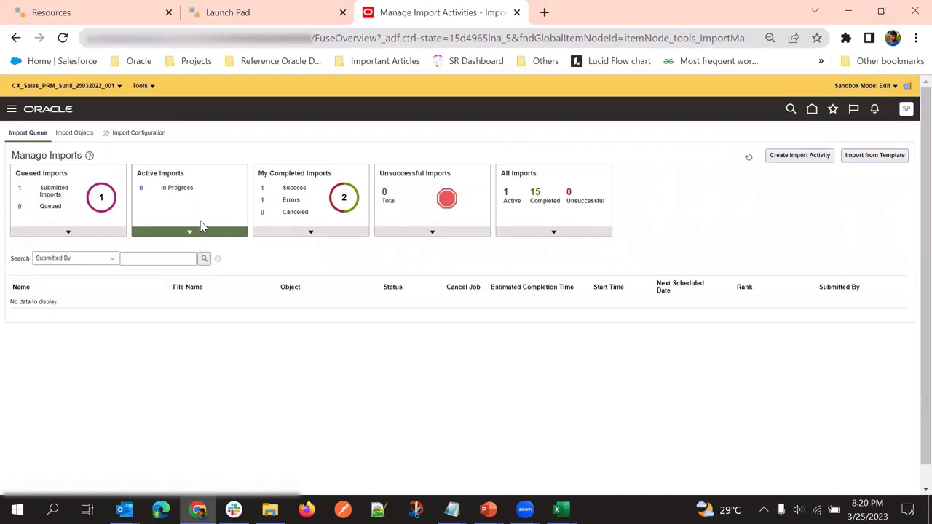
- Refresh the import queue, list the queued imports, expand Partner Import Demo and check its import status
{"action": "left_click", "coordinate": [748, 158]}
{"action": "left_click", "coordinate": [103, 225]}
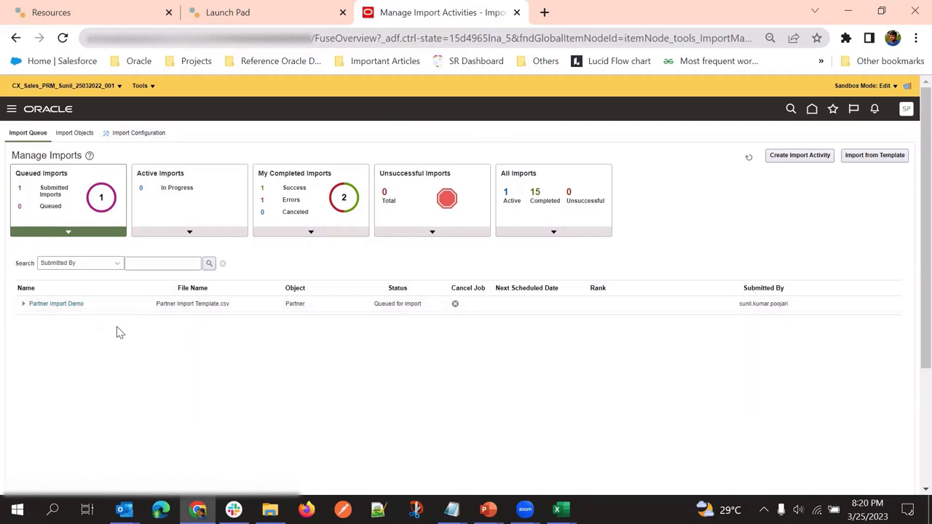
{"action": "left_click", "coordinate": [23, 304]}
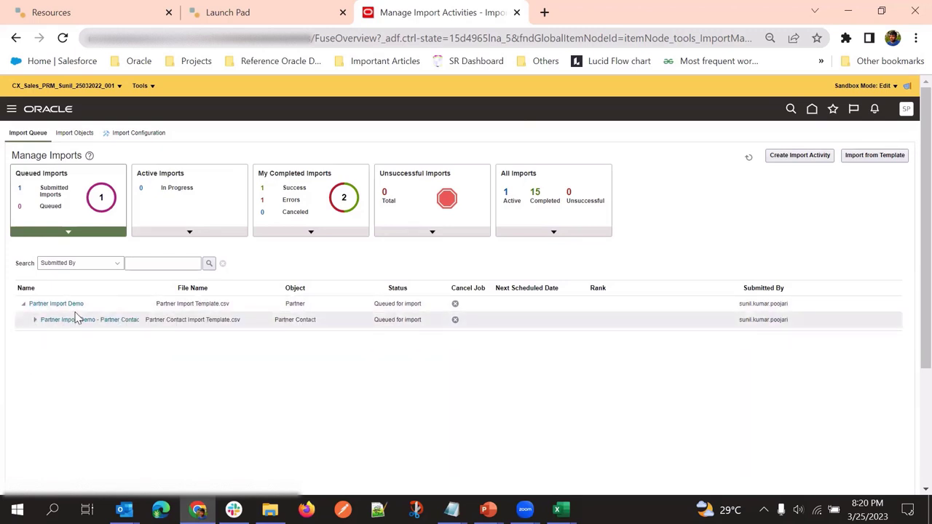
{"action": "left_click", "coordinate": [63, 307]}
{"action": "left_click", "coordinate": [748, 157]}
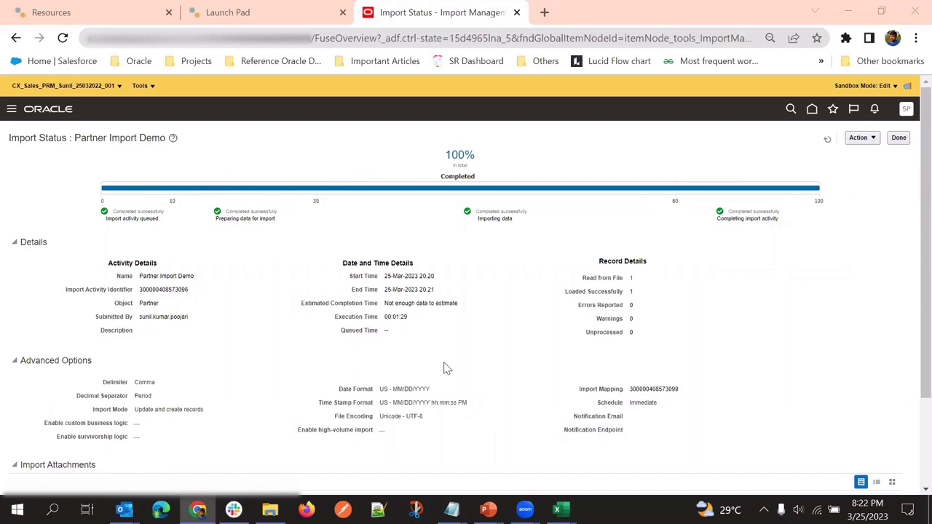
- Close the partner import status, then open the Partner Contact child import's status and review its record details and attachments
{"action": "left_click", "coordinate": [900, 138]}
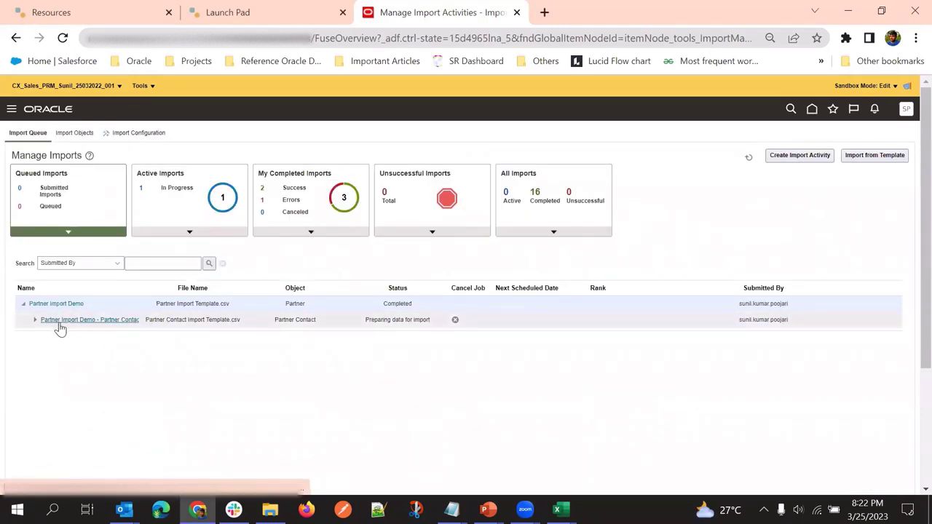
{"action": "left_click", "coordinate": [60, 321]}
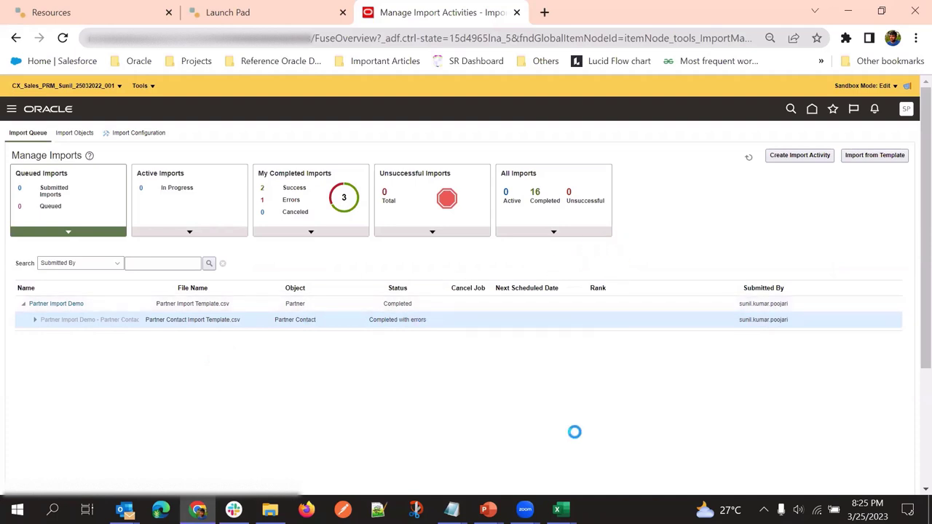
{"action": "scroll", "coordinate": [735, 418], "scroll_direction": "down", "scroll_amount": 3}
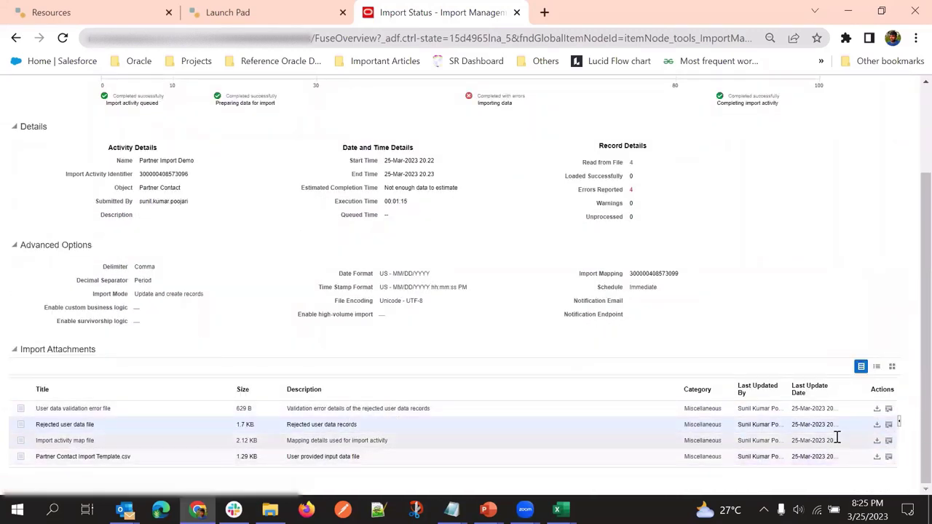
- Switch to the rejected-Partner Contact Import Template (2).csv workbook in Excel and read the Error Message entry for the second contact
{"action": "mouse_move", "coordinate": [556, 510]}
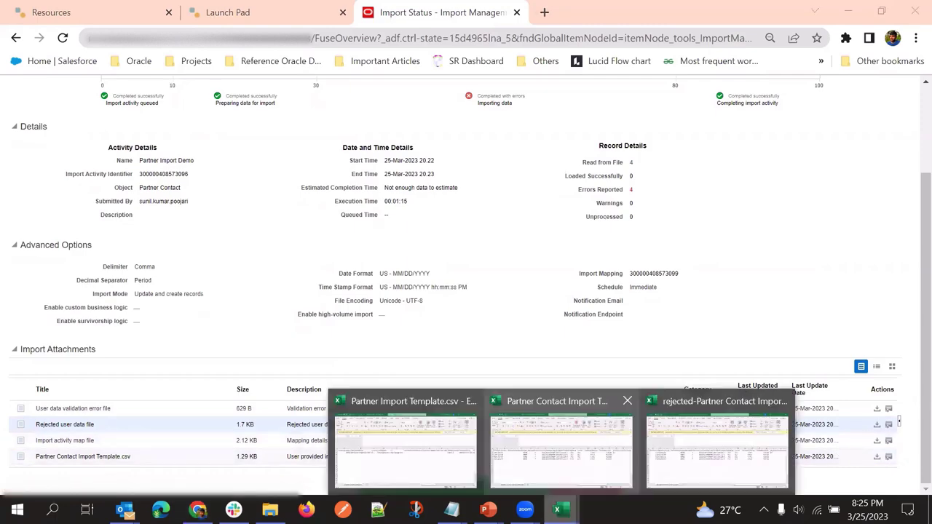
{"action": "left_click", "coordinate": [699, 446]}
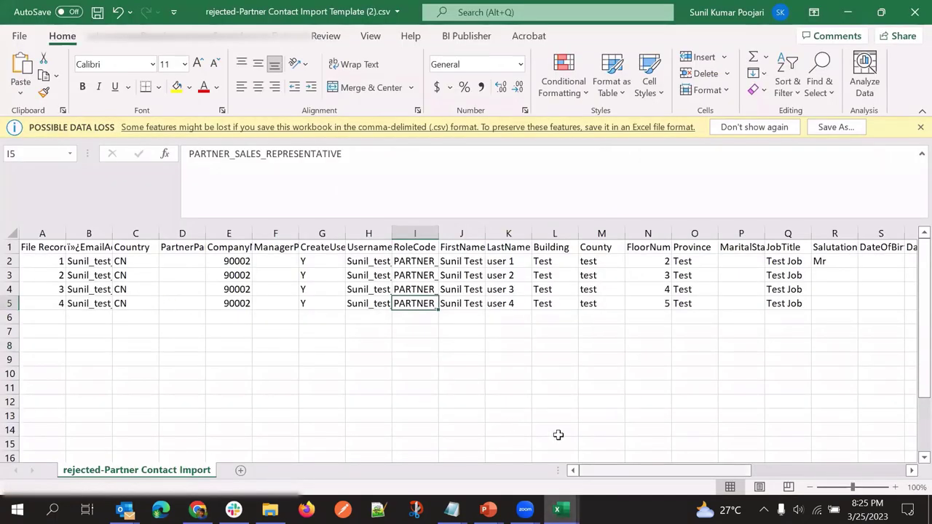
{"action": "scroll", "coordinate": [557, 434], "scroll_direction": "right", "scroll_amount": 6}
{"action": "left_click", "coordinate": [873, 275]}
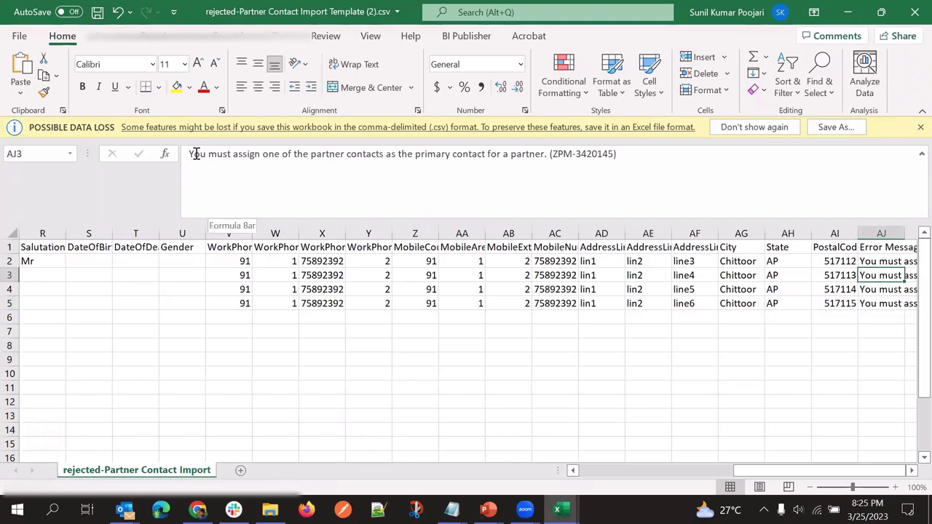
{"action": "left_click_drag", "start_coordinate": [191, 154], "coordinate": [625, 169]}
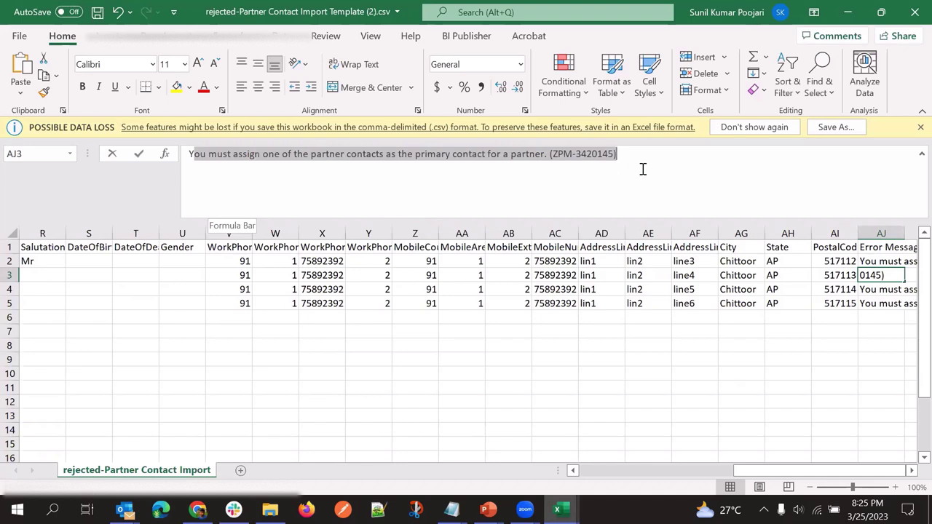
- Recheck the second contact's Error Message entry and examine the first columns of the rejected contact records, around PartnerPartyId
{"action": "left_click", "coordinate": [676, 391]}
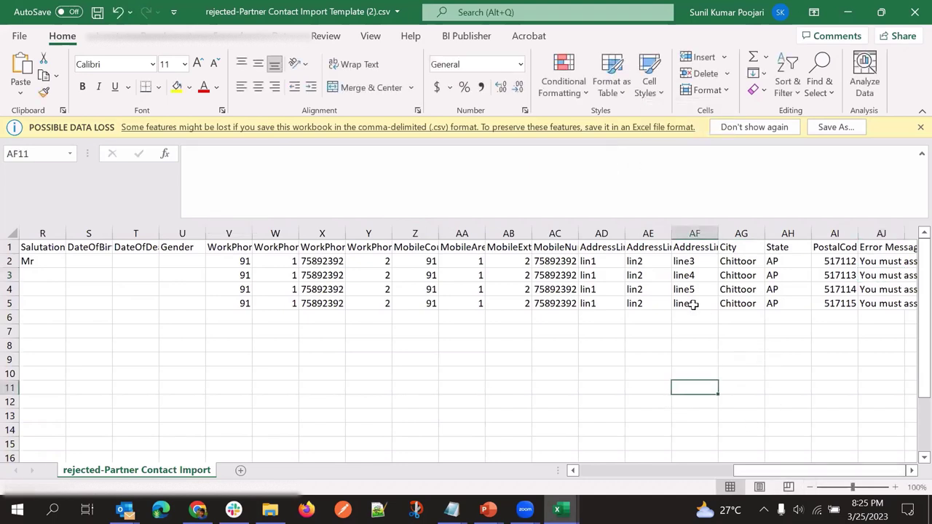
{"action": "left_click", "coordinate": [862, 273]}
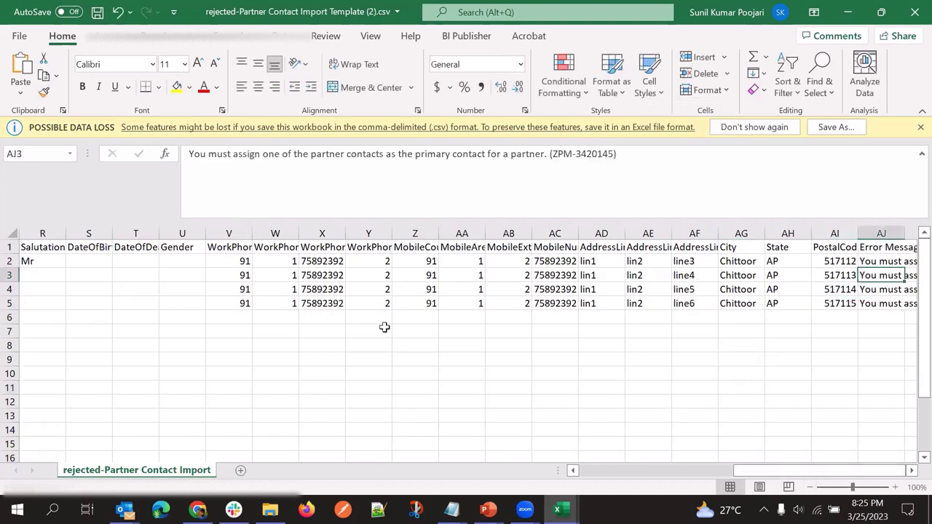
{"action": "scroll", "coordinate": [595, 420], "scroll_direction": "left", "scroll_amount": 6}
{"action": "scroll", "coordinate": [595, 420], "scroll_direction": "left", "scroll_amount": 3}
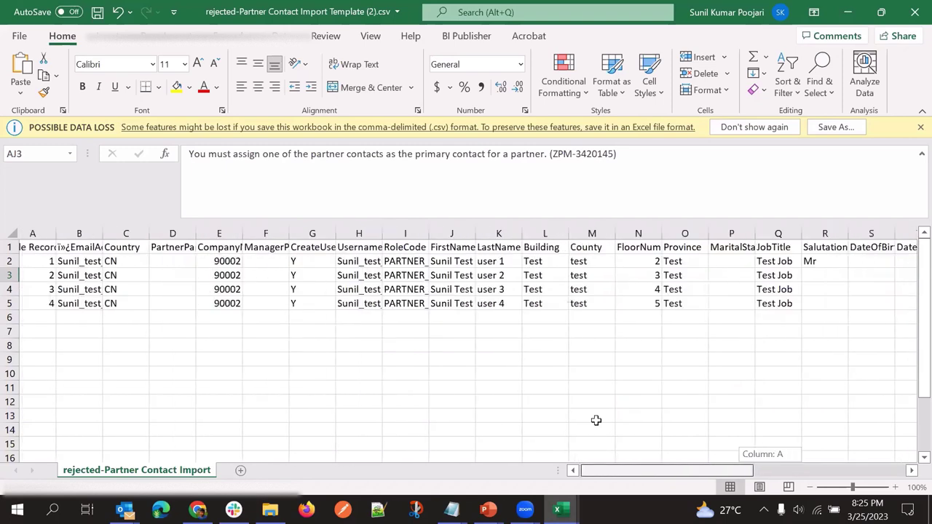
{"action": "left_click", "coordinate": [190, 261]}
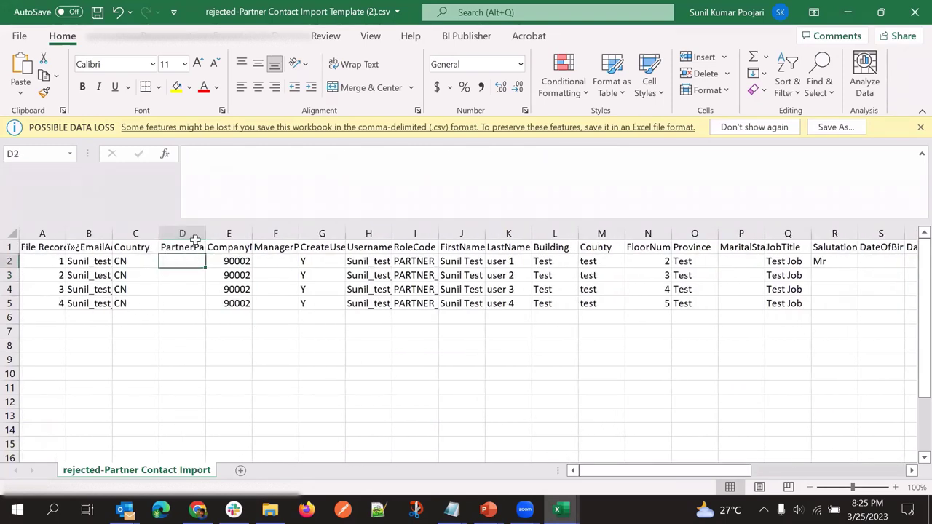
{"action": "left_click", "coordinate": [190, 233]}
{"action": "right_click", "coordinate": [190, 233]}
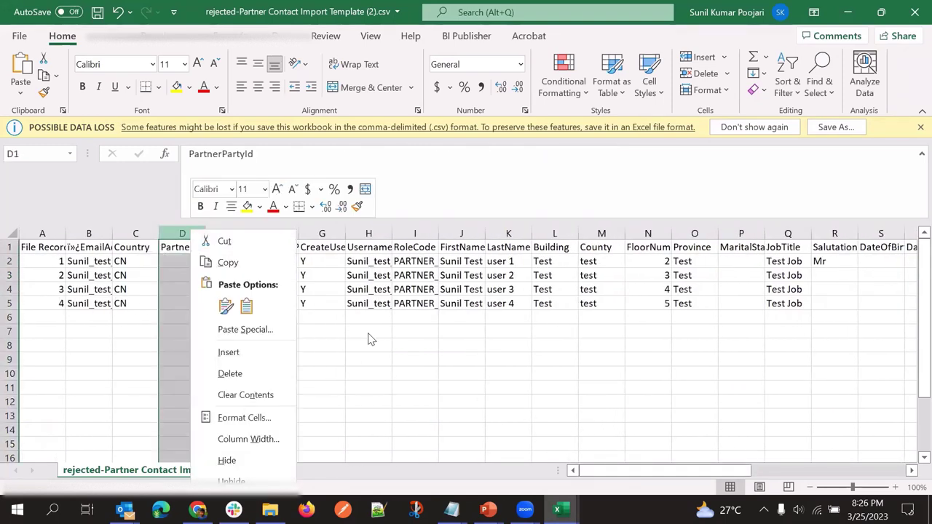
{"action": "key", "text": "Escape"}
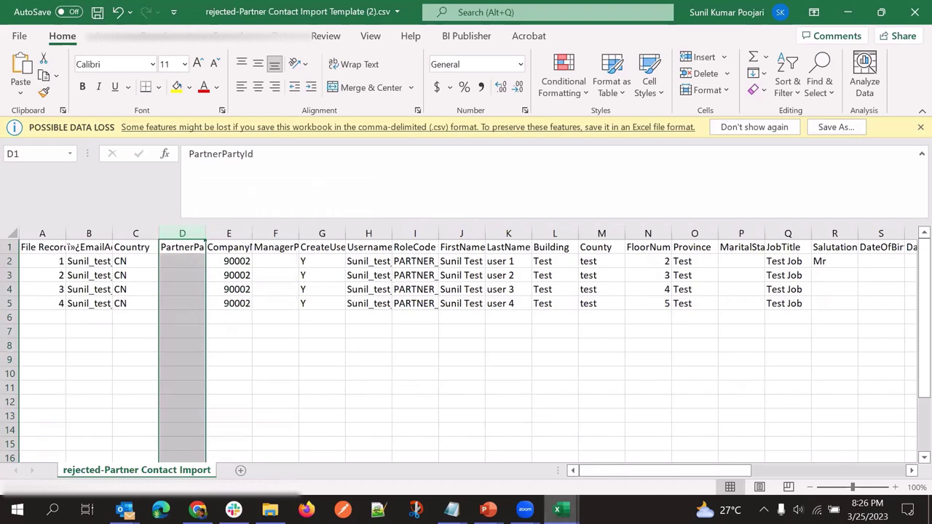
- Switch to the Partner Contact Import Template.csv workbook and insert a blank column before PartnerPartyId
{"action": "left_click", "coordinate": [557, 509]}
{"action": "left_click", "coordinate": [546, 449]}
{"action": "left_click", "coordinate": [223, 345]}
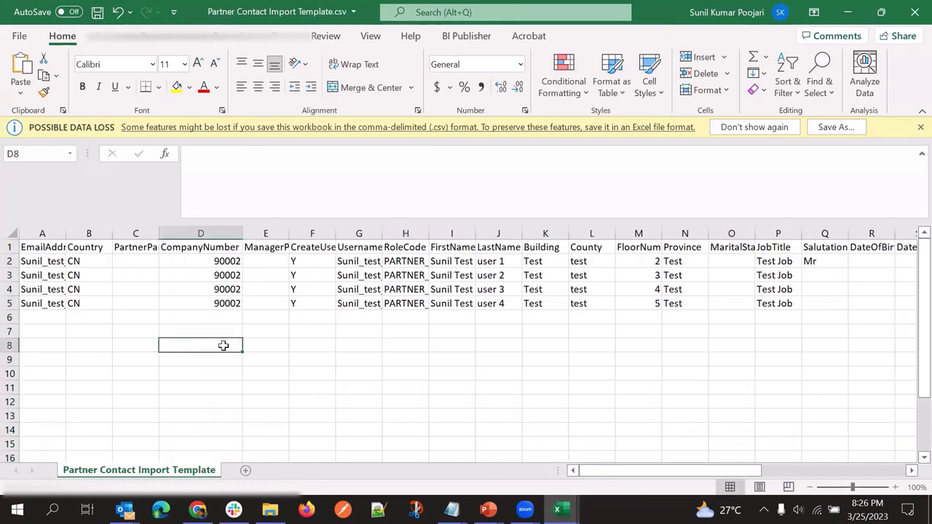
{"action": "left_click", "coordinate": [145, 233]}
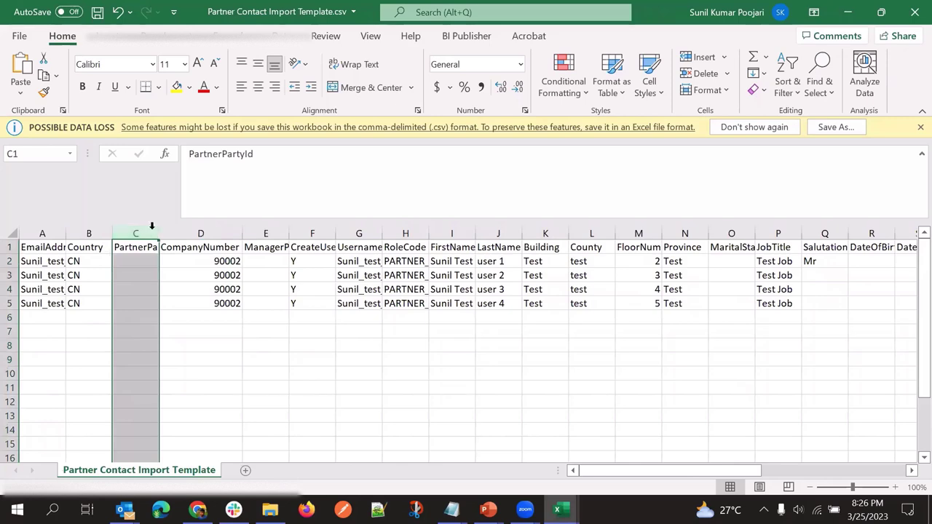
{"action": "right_click", "coordinate": [147, 233]}
{"action": "left_click", "coordinate": [206, 358]}
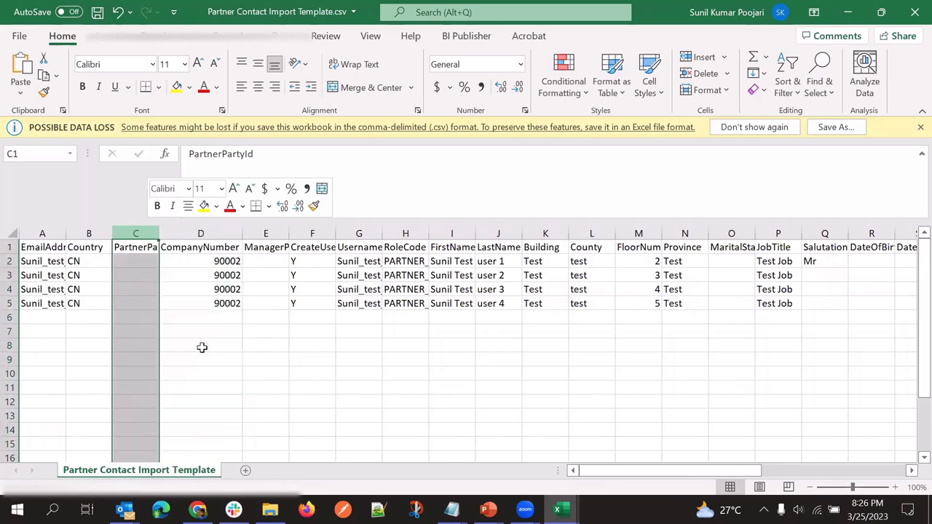
{"action": "left_click", "coordinate": [139, 247]}
- Switch to Chrome, close the import status, and copy the PrimaryFlag attribute name from the Partner Contact import object's attributes
{"action": "left_click", "coordinate": [197, 509]}
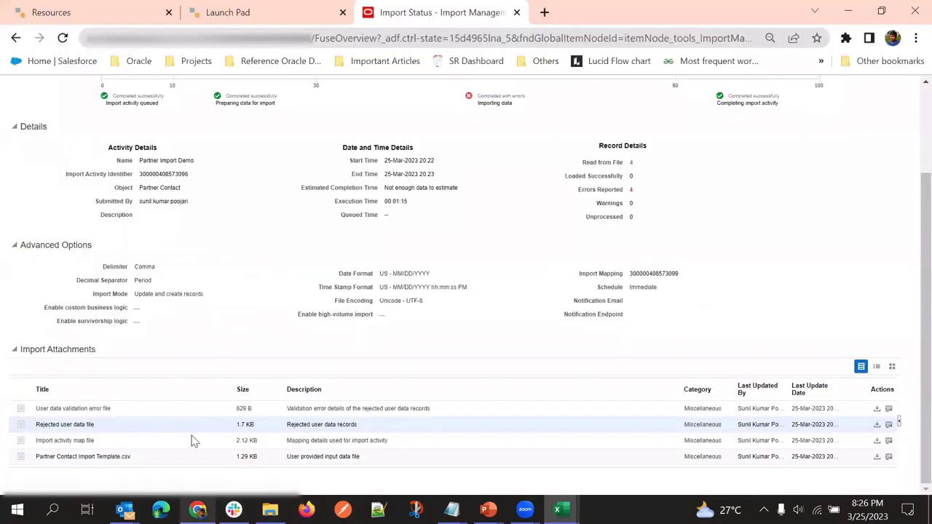
{"action": "scroll", "coordinate": [728, 190], "scroll_direction": "up", "scroll_amount": 3}
{"action": "left_click", "coordinate": [899, 138]}
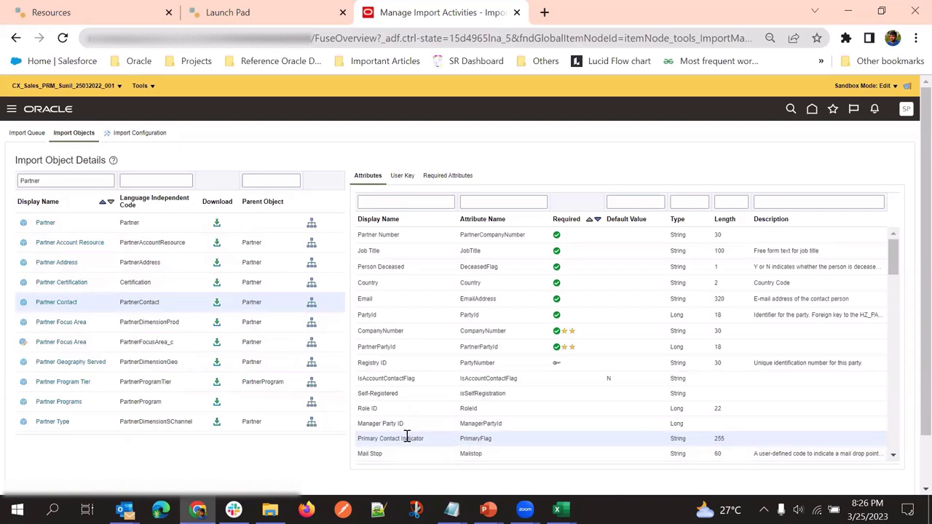
{"action": "double_click", "coordinate": [476, 439]}
{"action": "key", "text": "ctrl+c"}
- Return to Partner Contact Import Template.csv in Excel and paste PrimaryFlag as the header of the blank column C
{"action": "mouse_move", "coordinate": [557, 510]}
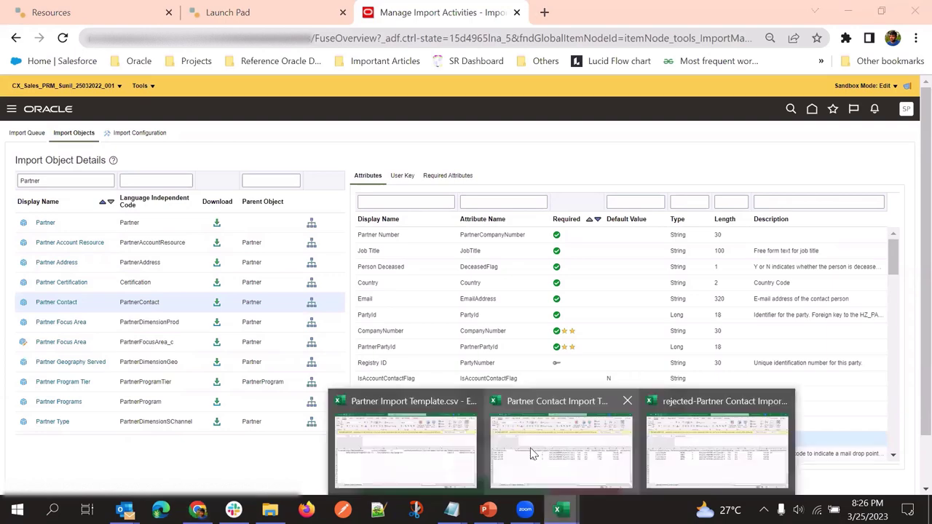
{"action": "left_click", "coordinate": [530, 448]}
{"action": "key", "text": "ctrl+v"}
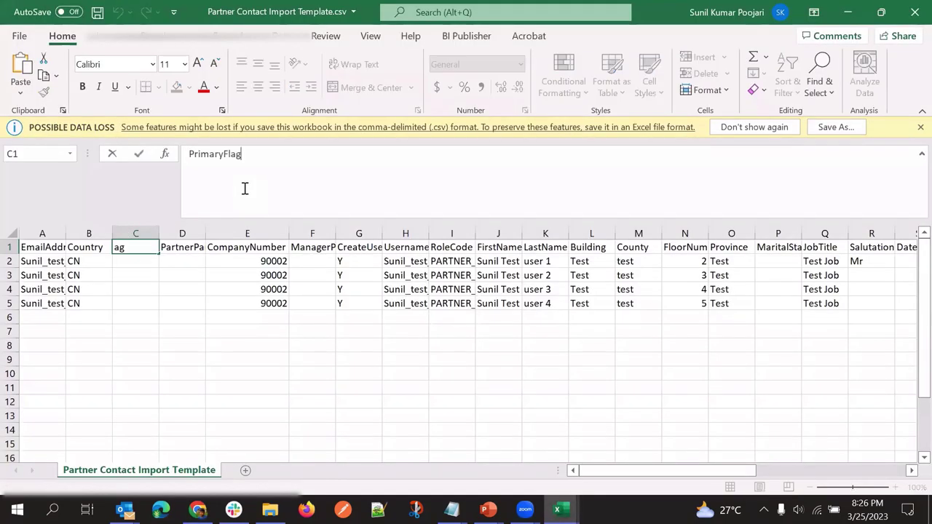
{"action": "key", "text": "Return"}
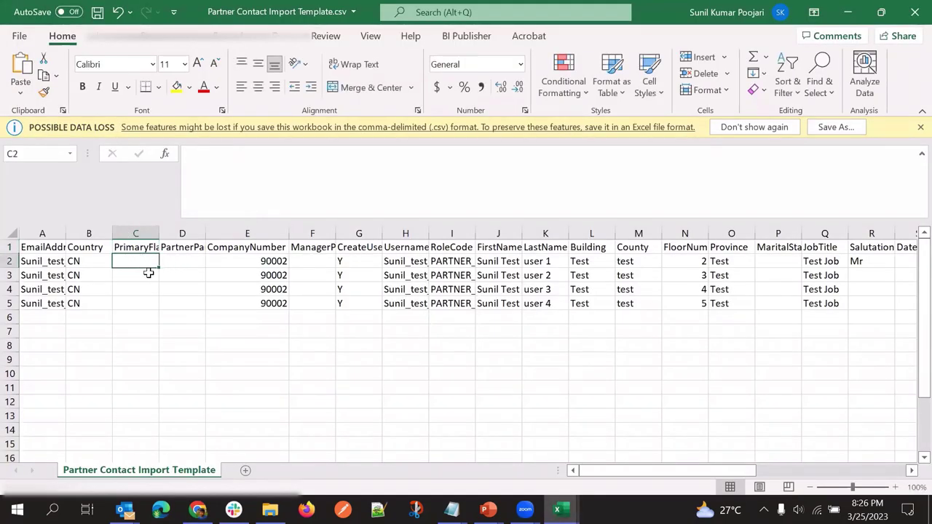
- Set PrimaryFlag to Y for the first contact and N for the other three contacts, and save the template
{"action": "type", "text": "Y"}
{"action": "key", "text": "Return"}
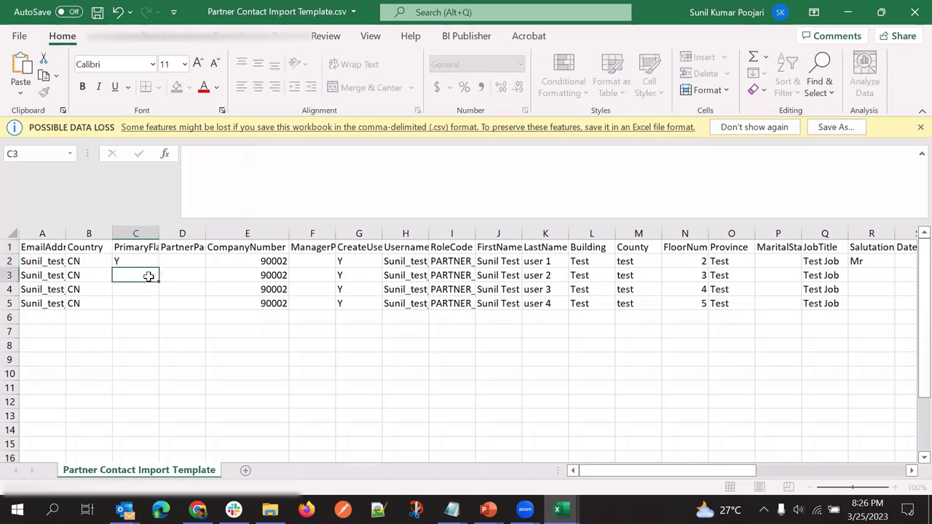
{"action": "type", "text": "N"}
{"action": "key", "text": "Return"}
{"action": "left_click", "coordinate": [155, 280]}
{"action": "left_click_drag", "start_coordinate": [158, 281], "coordinate": [159, 307]}
{"action": "left_click", "coordinate": [198, 293]}
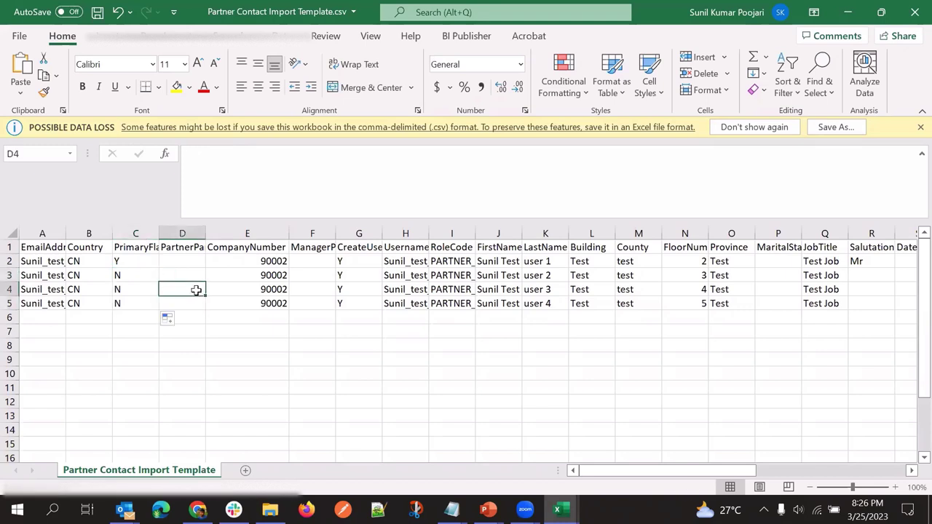
{"action": "key", "text": "ctrl+s"}
- Set the first contact's CompanyNumber to 90003
{"action": "left_click", "coordinate": [249, 314]}
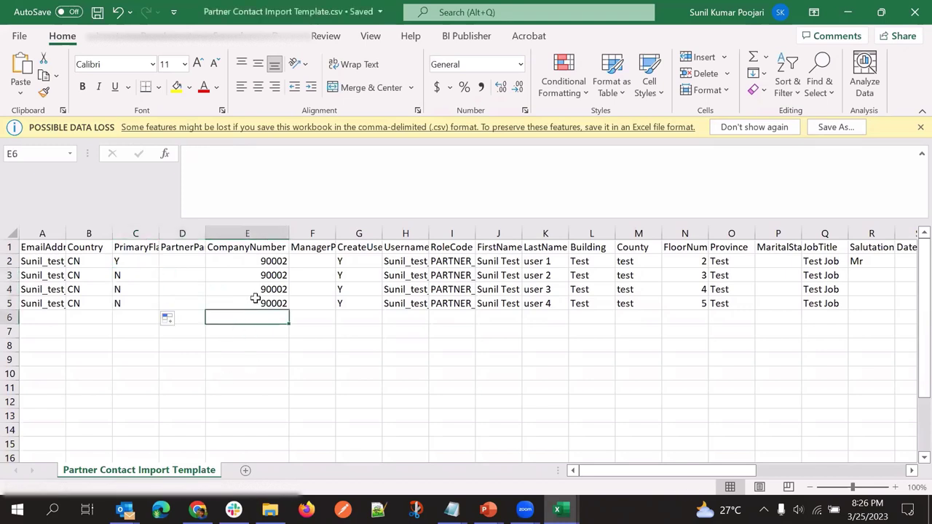
{"action": "key", "text": "Up"}
{"action": "key", "text": "Up"}
{"action": "key", "text": "Up"}
{"action": "key", "text": "Up"}
{"action": "left_click", "coordinate": [246, 160]}
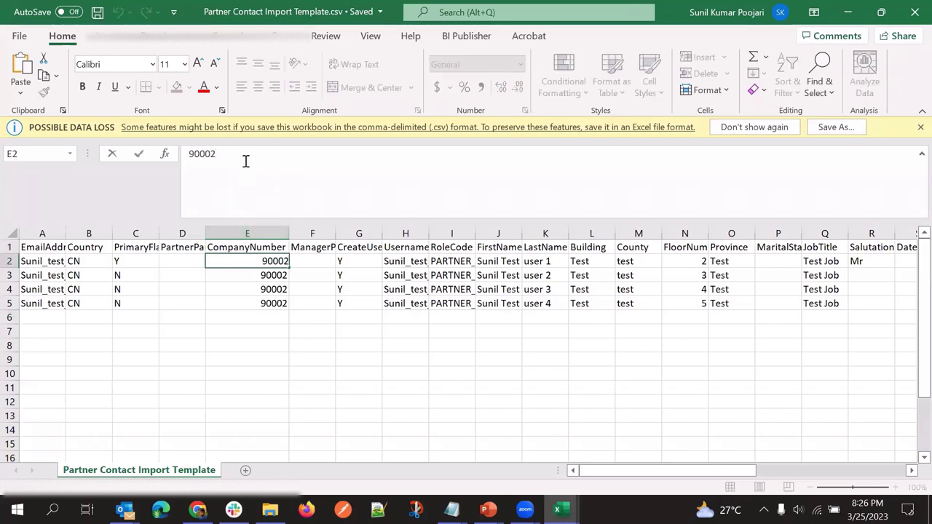
{"action": "key", "text": "BackSpace"}
{"action": "type", "text": "3"}
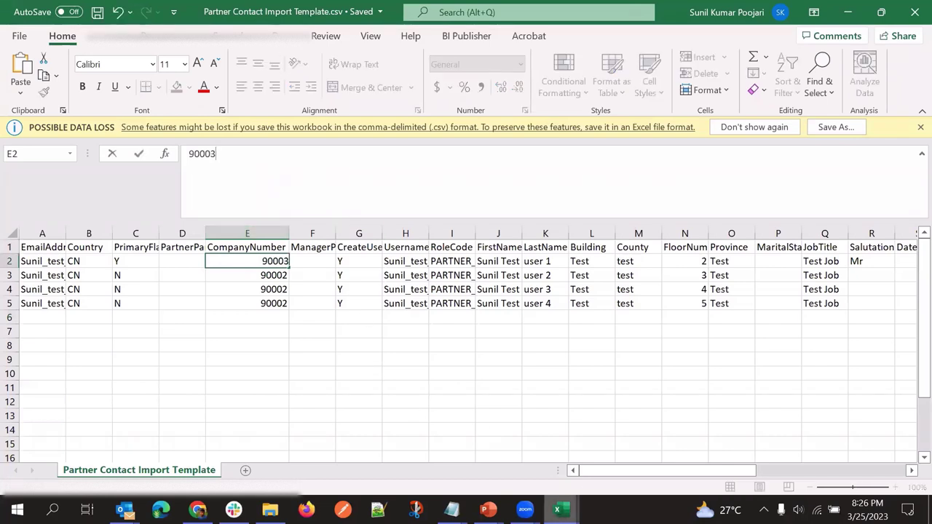
{"action": "key", "text": "Return"}
- Switch to the Partner Import Template.csv workbook and set the partner's CompanyNumber to 90003
{"action": "left_click", "coordinate": [556, 509]}
{"action": "left_click", "coordinate": [408, 425]}
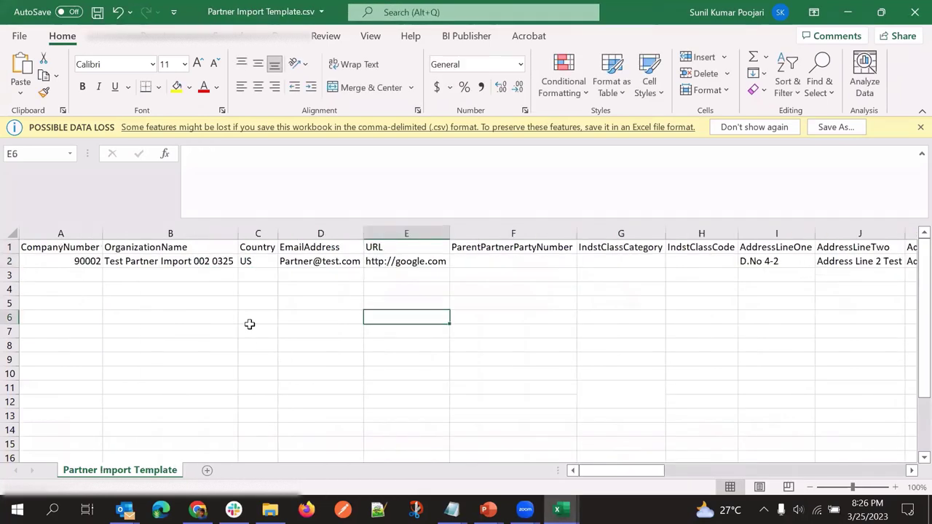
{"action": "left_click", "coordinate": [95, 263]}
{"action": "left_click", "coordinate": [267, 176]}
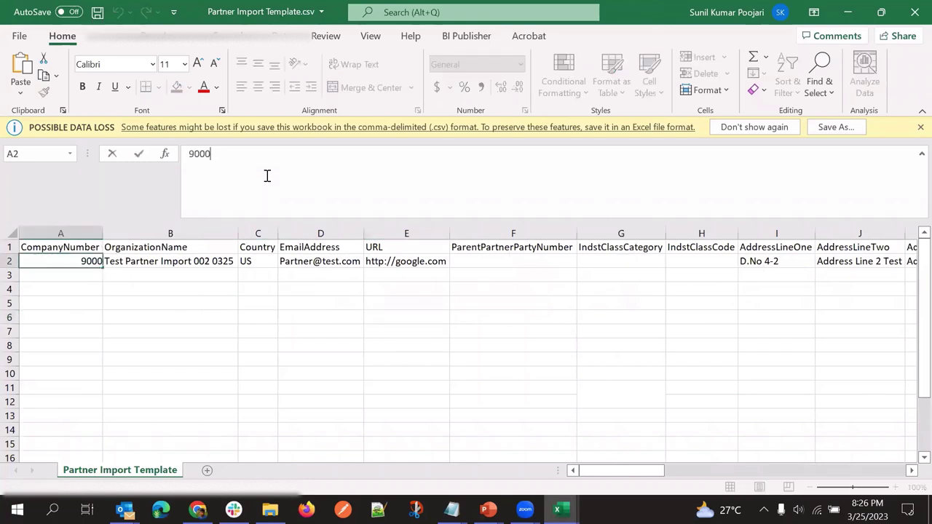
{"action": "type", "text": "3"}
{"action": "left_click", "coordinate": [284, 332]}
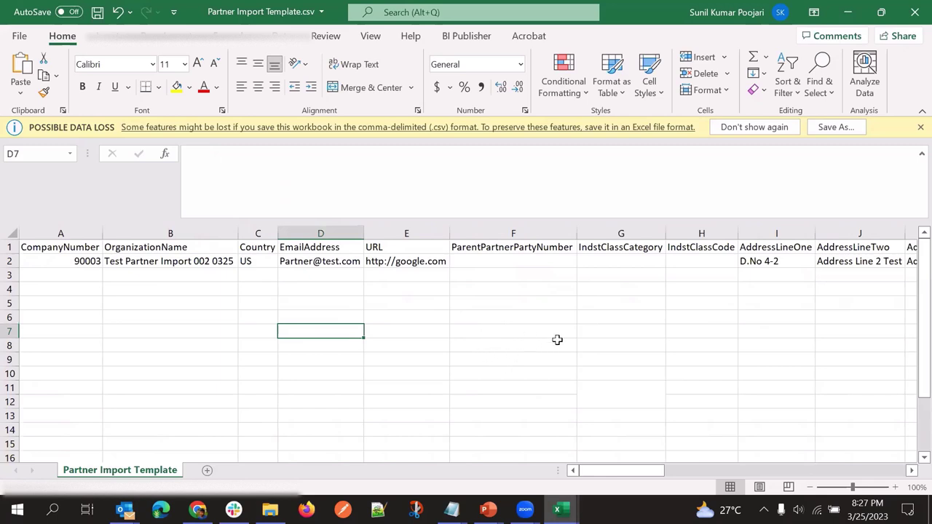
{"action": "left_click", "coordinate": [505, 332]}
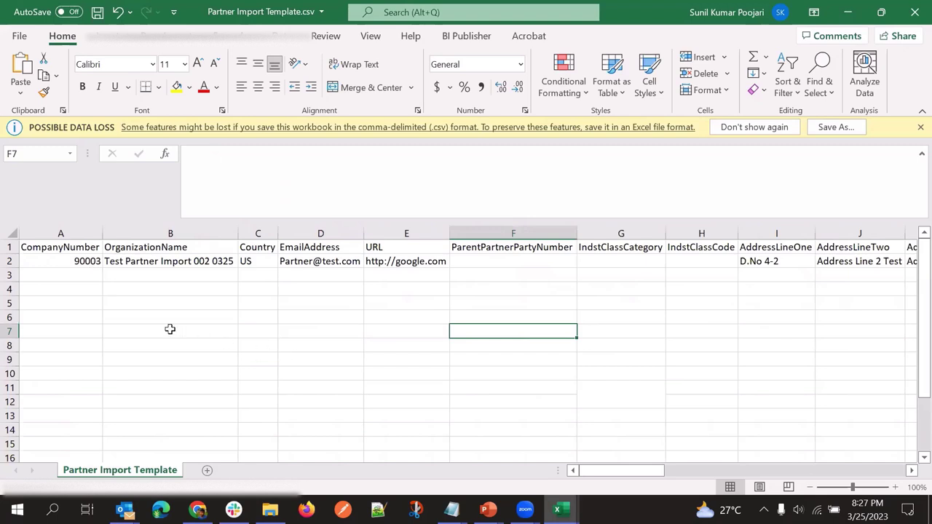
- Change the partner's OrganizationName to Test Partner Import 003 0325 and save the partner template
{"action": "left_click", "coordinate": [84, 261]}
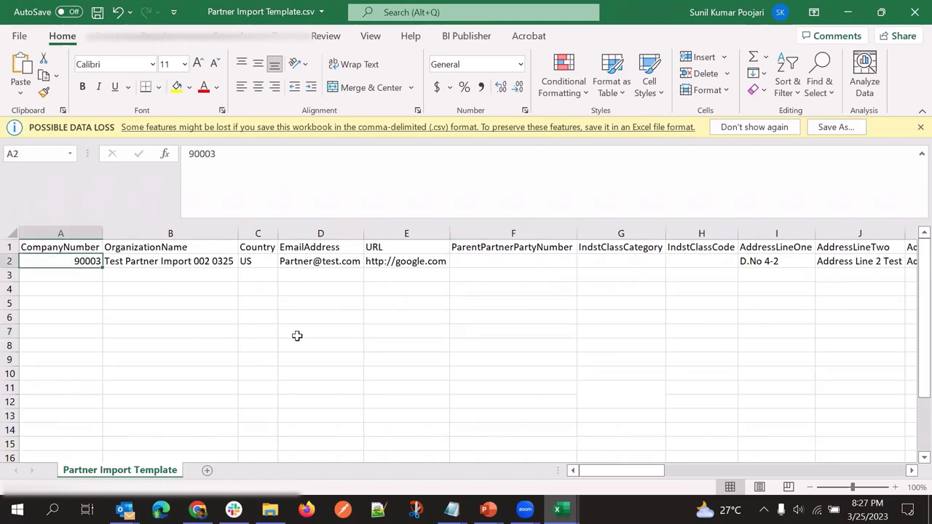
{"action": "left_click", "coordinate": [217, 261]}
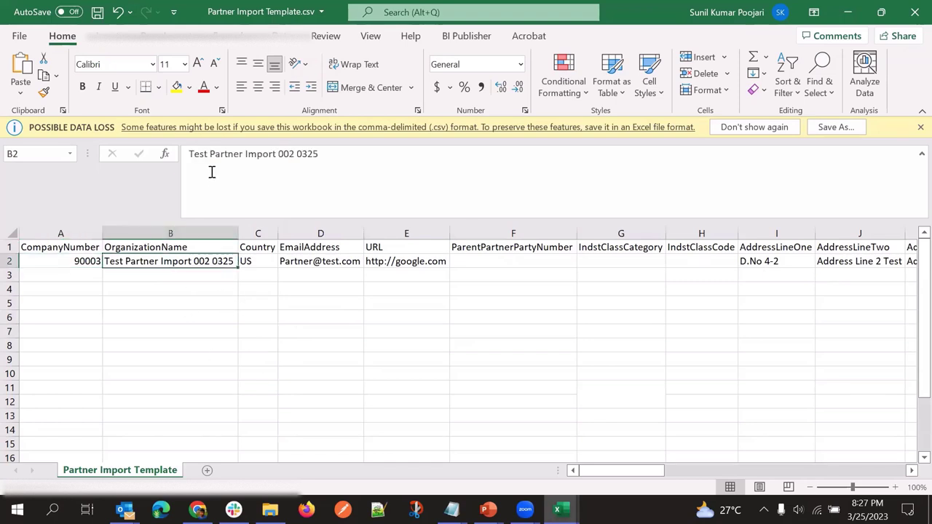
{"action": "left_click", "coordinate": [295, 153]}
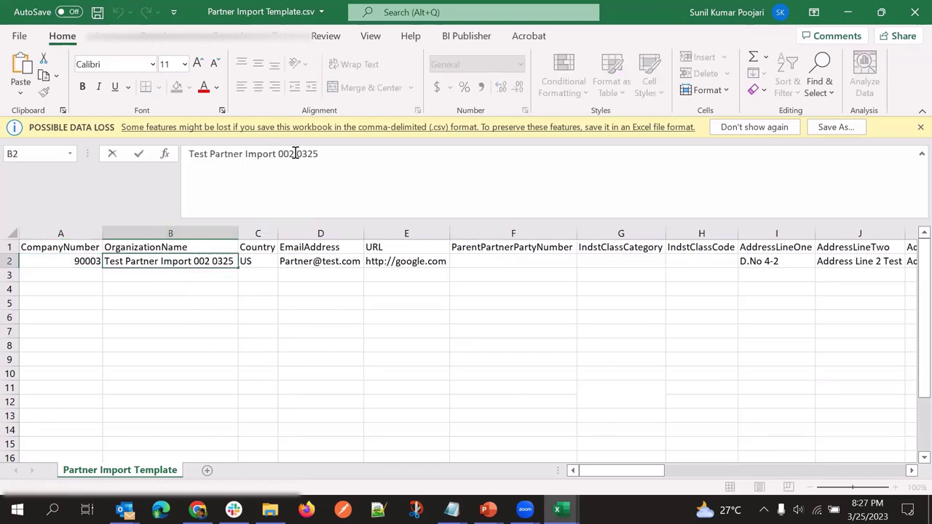
{"action": "key", "text": "BackSpace"}
{"action": "type", "text": "3"}
{"action": "left_click", "coordinate": [478, 316]}
{"action": "left_click", "coordinate": [97, 11]}
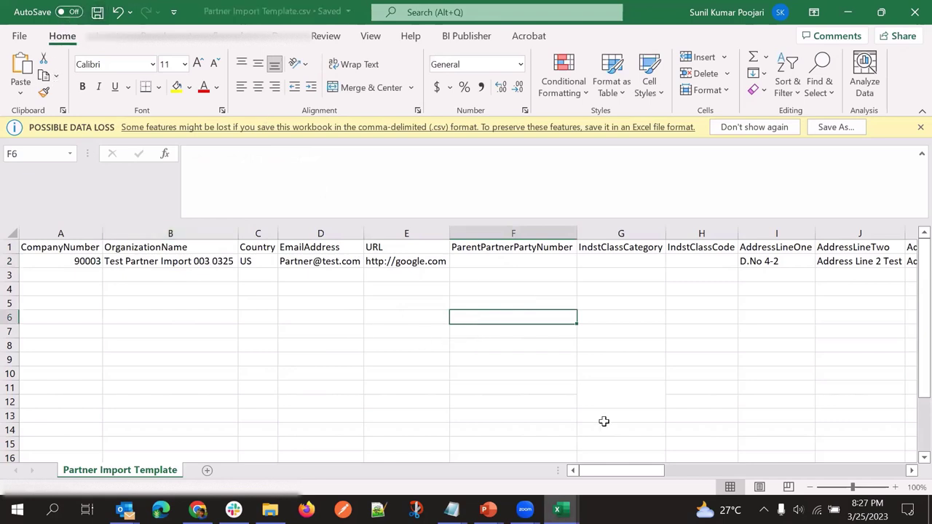
- Switch to Partner Contact Import Template.csv, fill CompanyNumber 90003 down to the remaining three contacts, and save the file
{"action": "mouse_move", "coordinate": [556, 510]}
{"action": "left_click", "coordinate": [582, 462]}
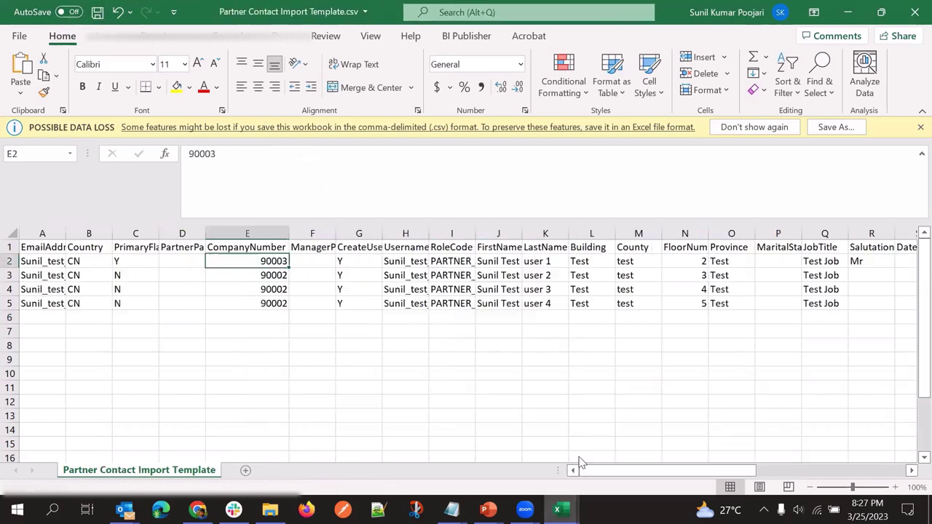
{"action": "left_click_drag", "start_coordinate": [288, 268], "coordinate": [288, 304]}
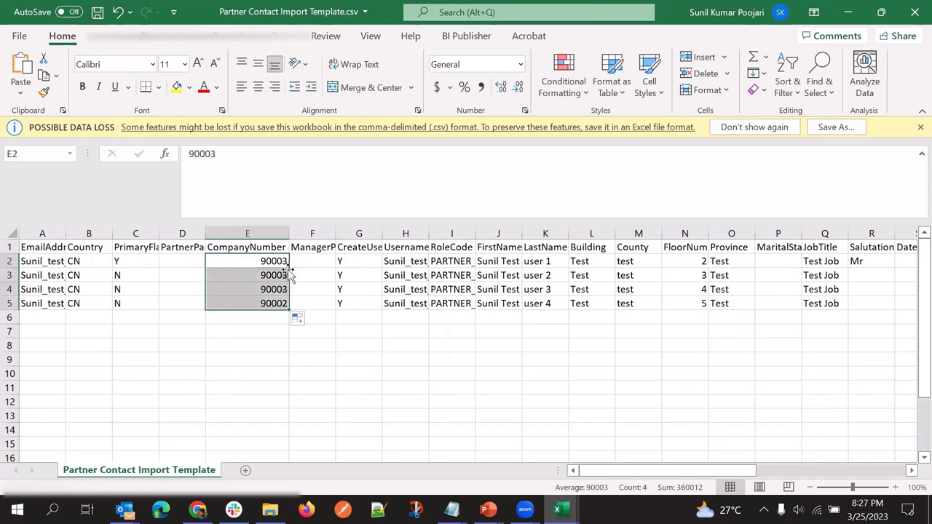
{"action": "left_click", "coordinate": [274, 331]}
{"action": "left_click", "coordinate": [257, 288]}
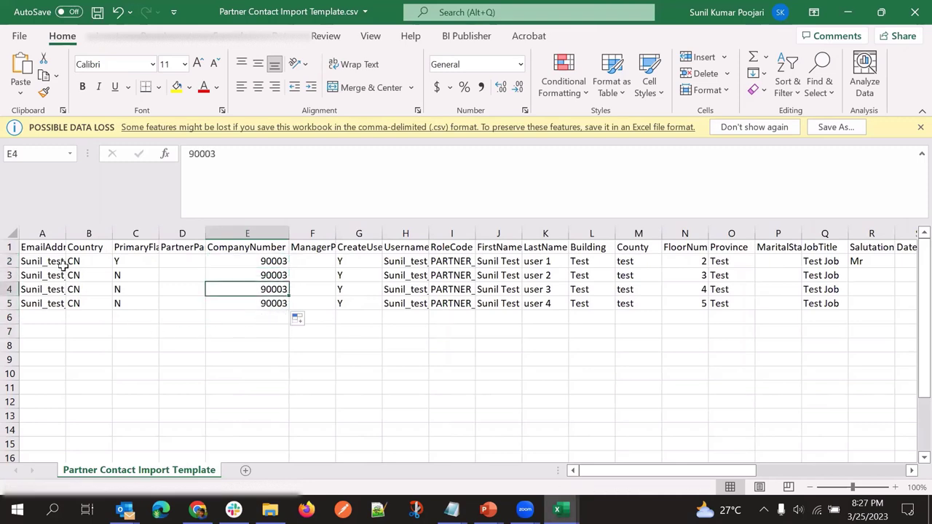
{"action": "left_click", "coordinate": [97, 13]}
{"action": "left_click", "coordinate": [424, 345]}
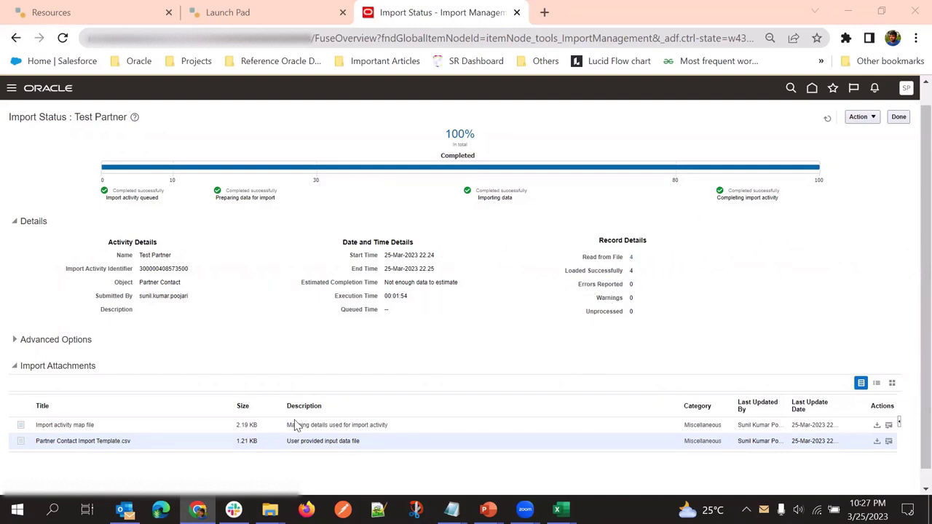
- Close the contact import status, review the record details in the parent Test Partner import's status, and close it
{"action": "left_click", "coordinate": [897, 117]}
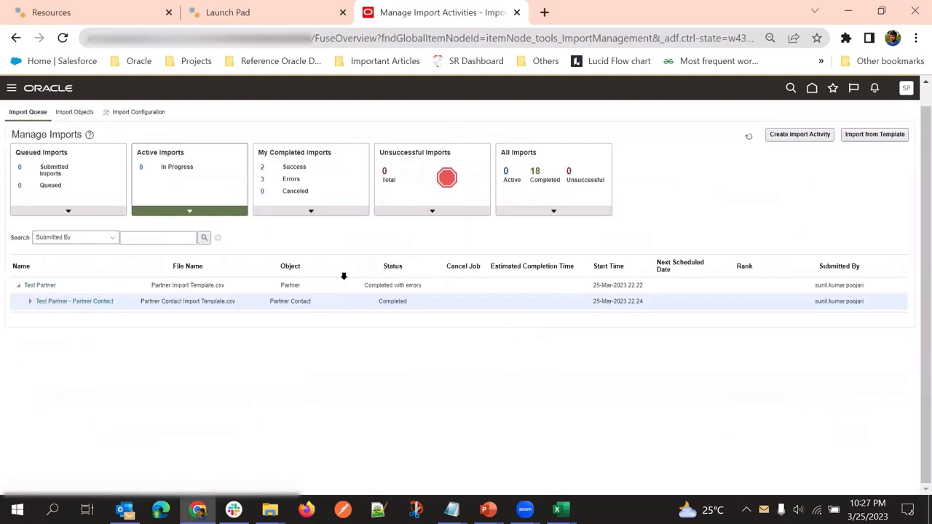
{"action": "left_click", "coordinate": [37, 285]}
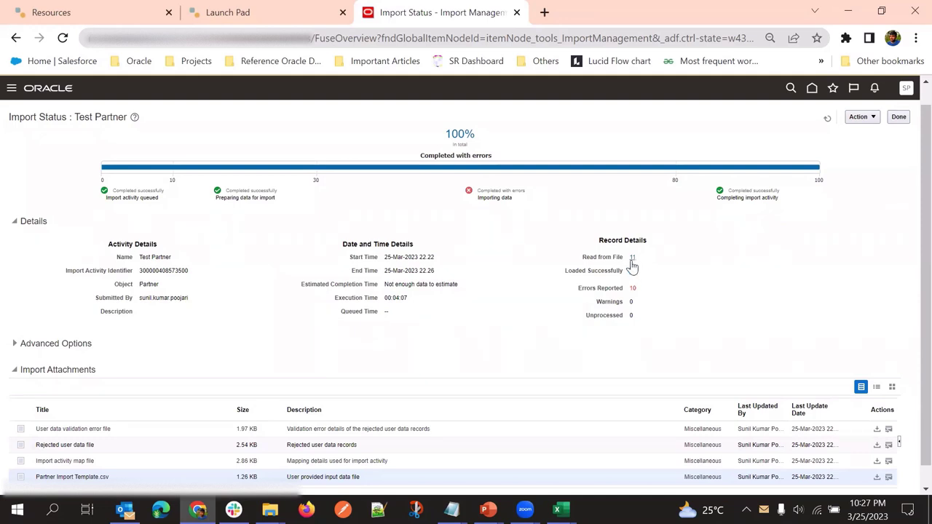
{"action": "double_click", "coordinate": [631, 270]}
{"action": "left_click", "coordinate": [896, 117]}
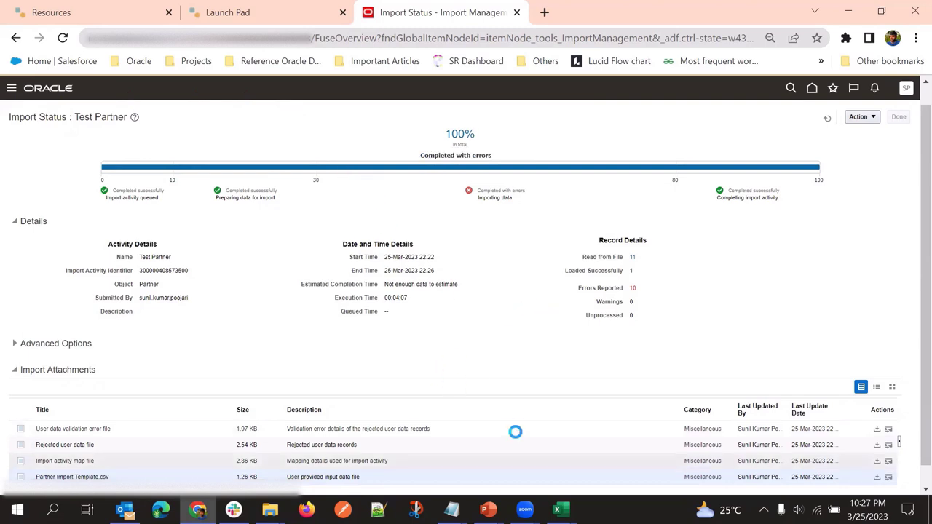
- Check the OrganizationName in Partner Import Template.csv in Excel, and view the Partner Contacts of Test Partner Import 003 0325 in Oracle
{"action": "key", "text": "alt+Tab"}
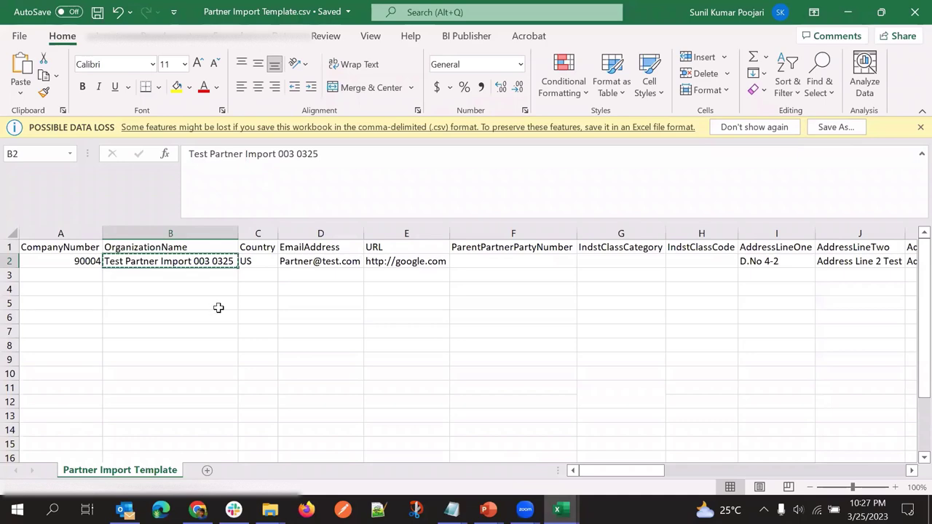
{"action": "key", "text": "alt+Tab"}
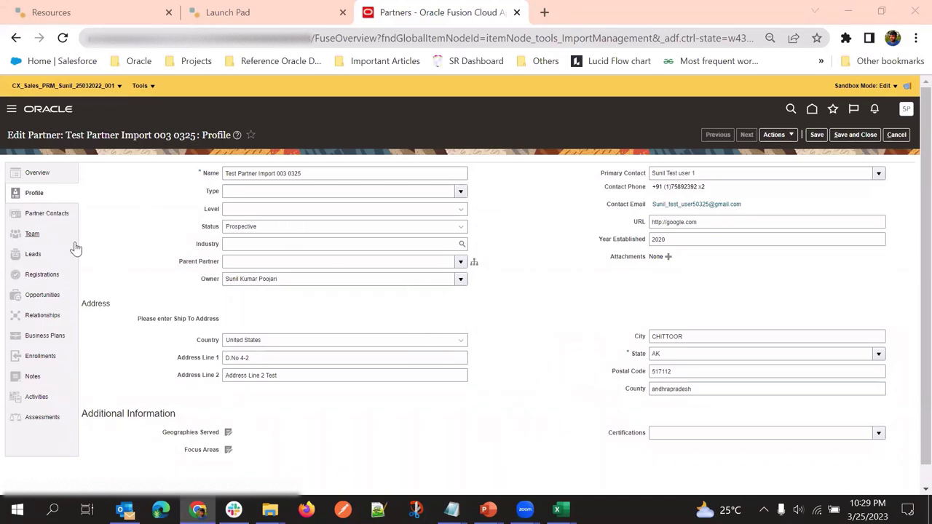
{"action": "left_click", "coordinate": [52, 218]}
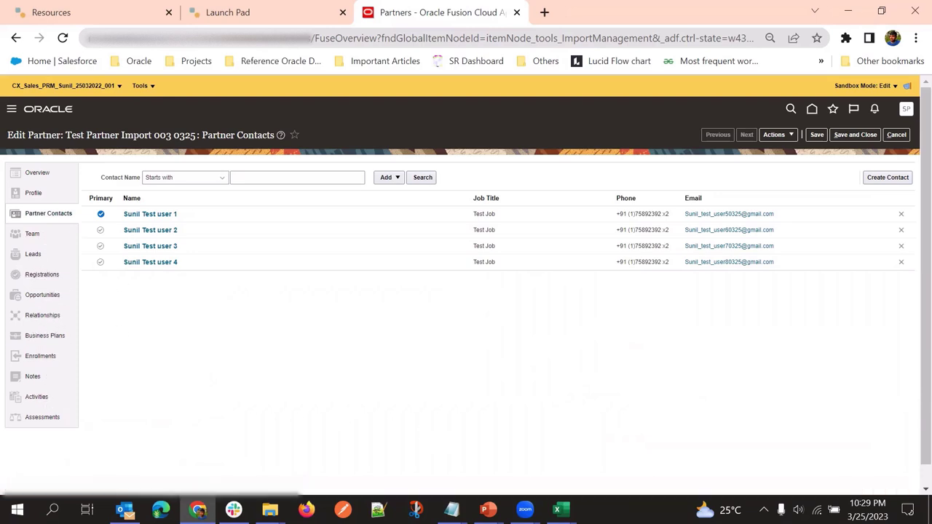
- Switch back to Excel and check the partner's CompanyNumber in Partner Import Template.csv
{"action": "mouse_move", "coordinate": [557, 510]}
{"action": "left_click", "coordinate": [633, 446]}
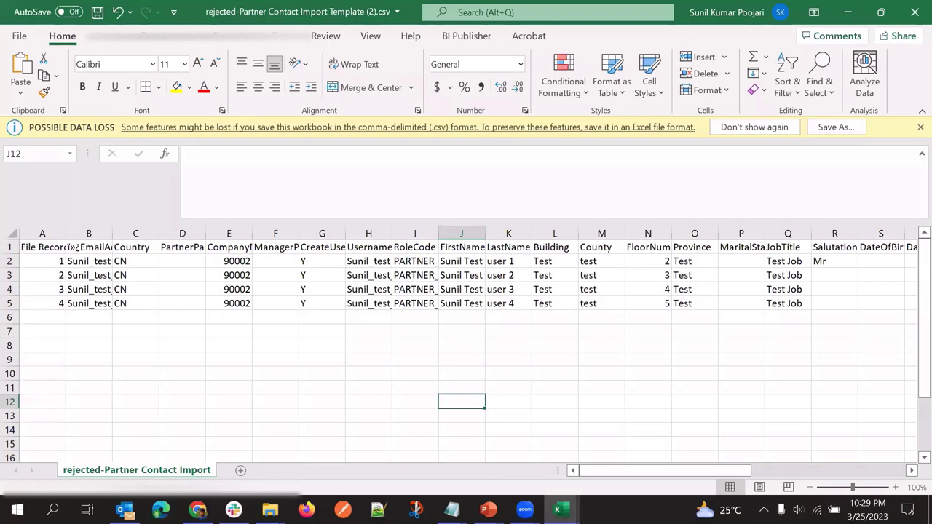
{"action": "left_click", "coordinate": [545, 453]}
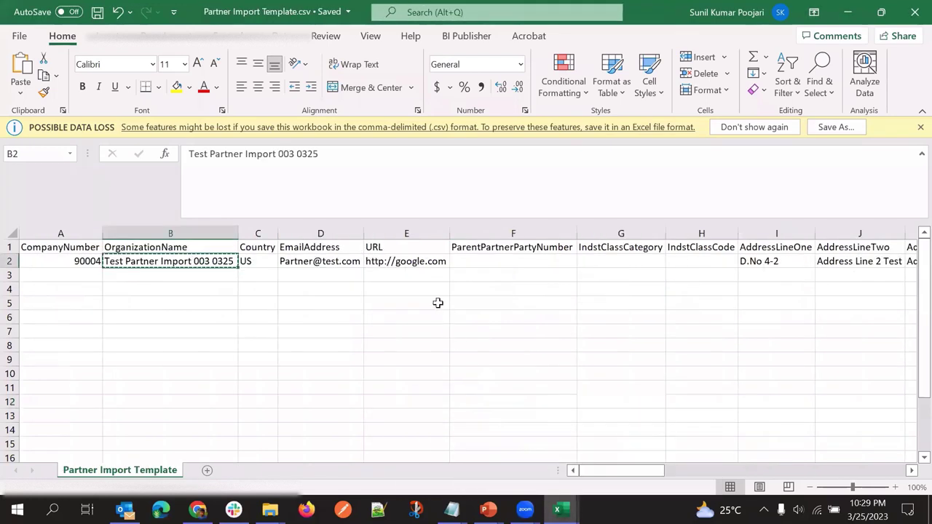
{"action": "left_click", "coordinate": [67, 259]}
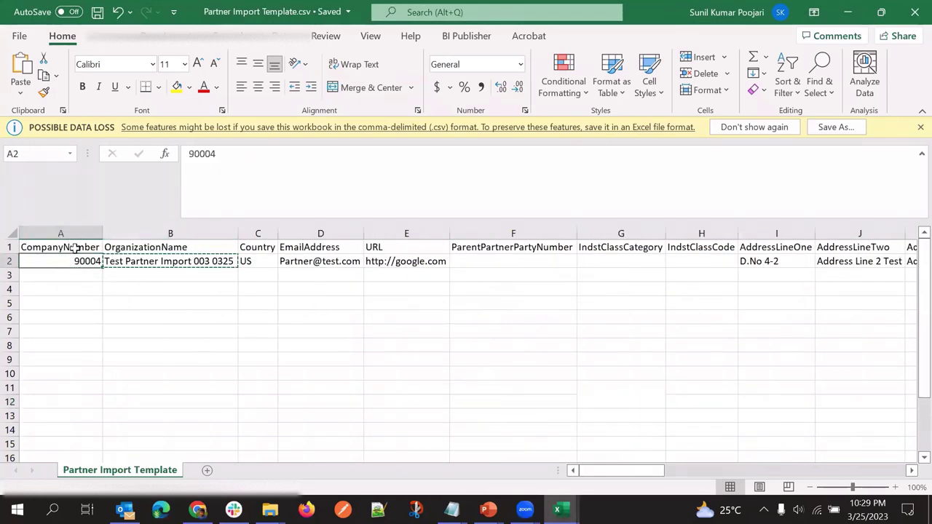